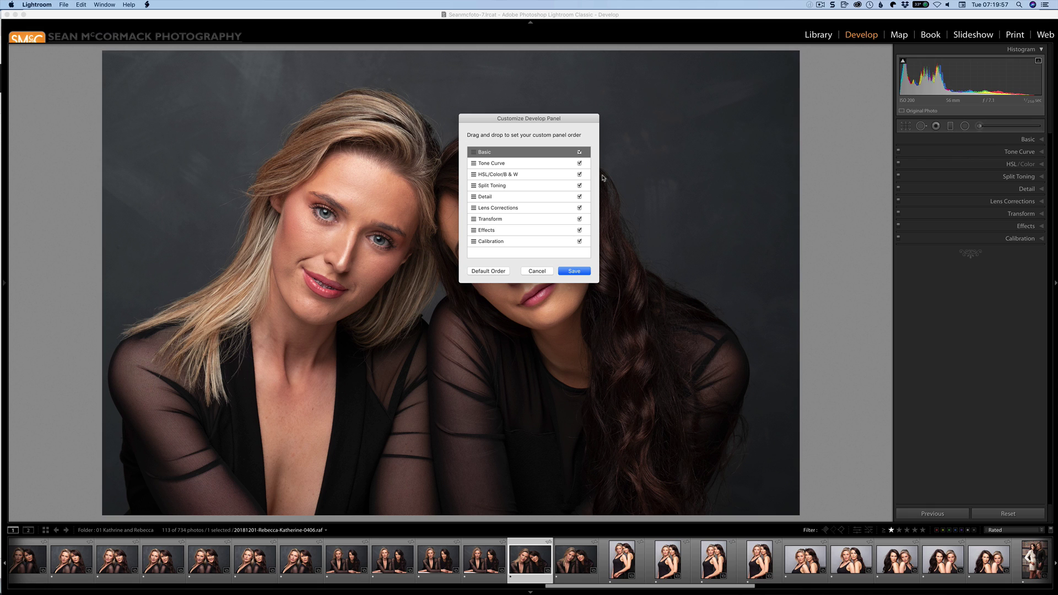
- Move Tone Curve and Lens Corrections to the top and Split Toning lower, then save and relaunch
drag(506, 171, 508, 150)
drag(501, 209, 508, 166)
drag(500, 219, 504, 163)
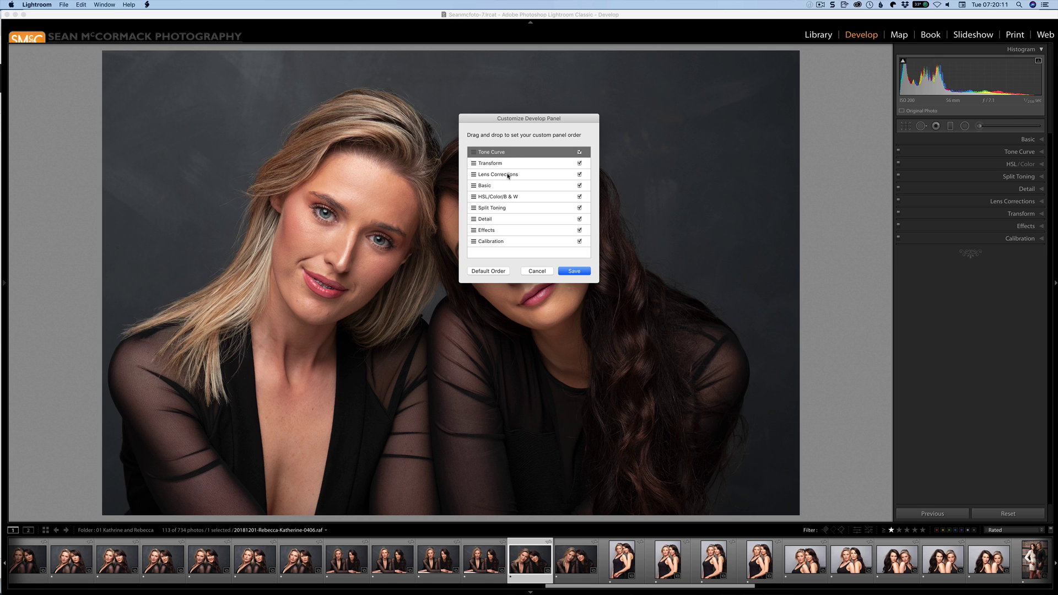
mouse_move(501, 209)
mouse_down()
mouse_move(502, 248)
mouse_move(503, 201)
mouse_up()
click(568, 270)
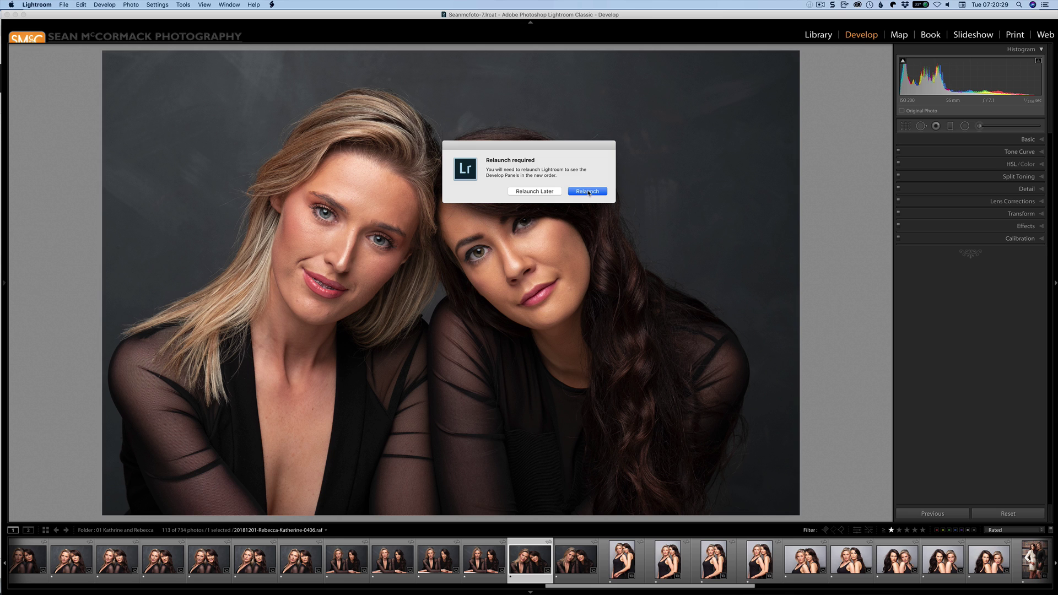
click(588, 191)
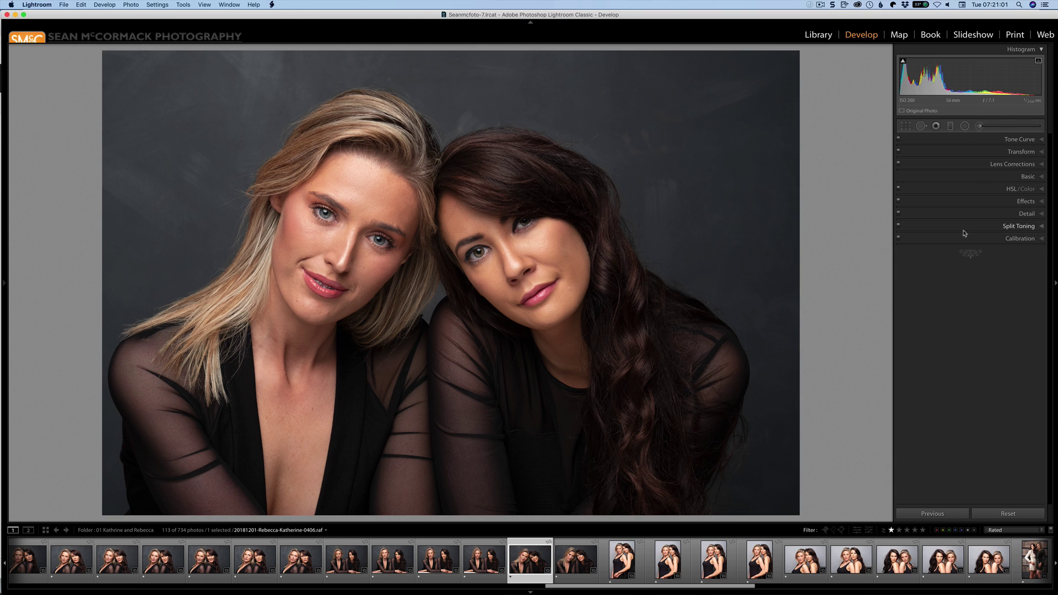
- Reset Customize Develop Panel to Default Order, save it, and relaunch Lightroom
right_click(951, 141)
click(953, 145)
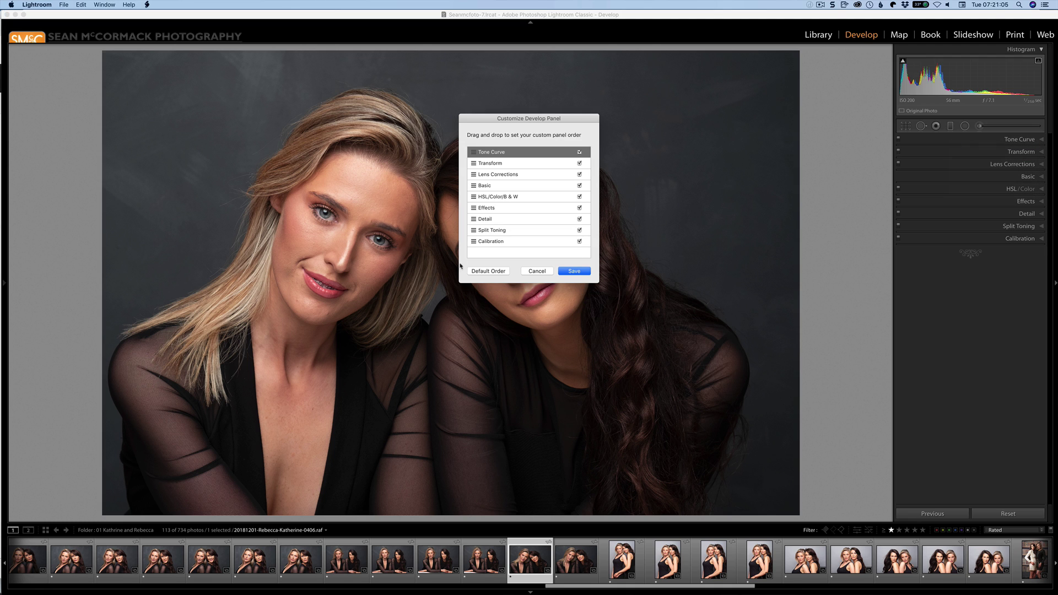
click(489, 272)
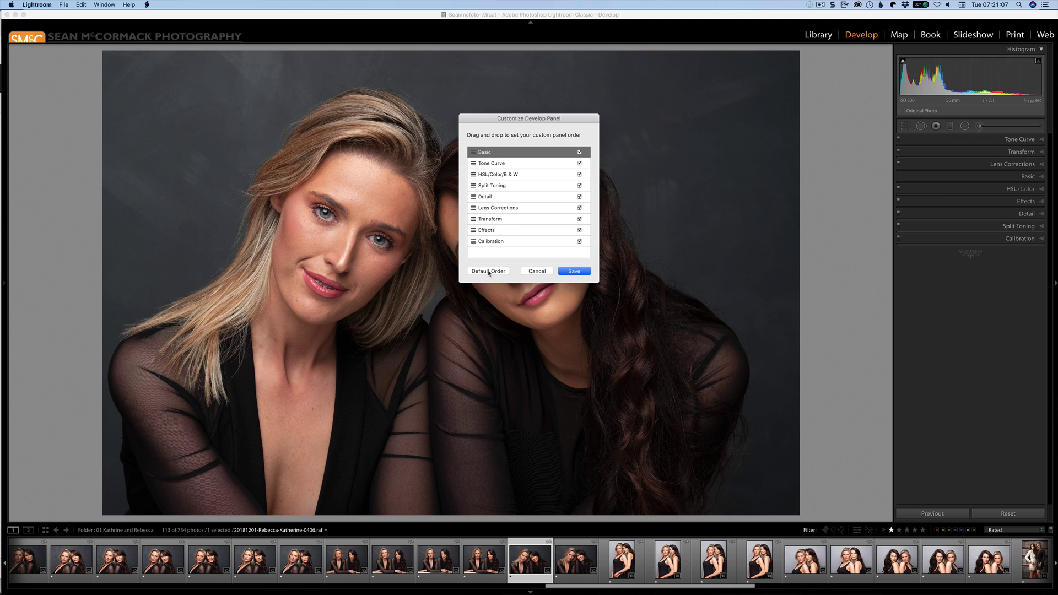
click(587, 271)
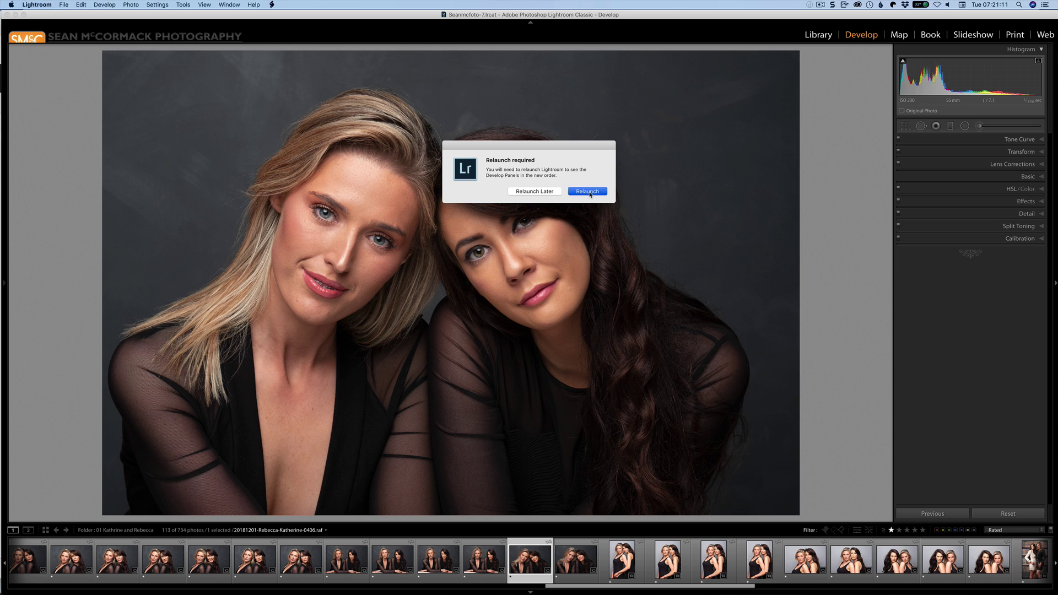
click(588, 192)
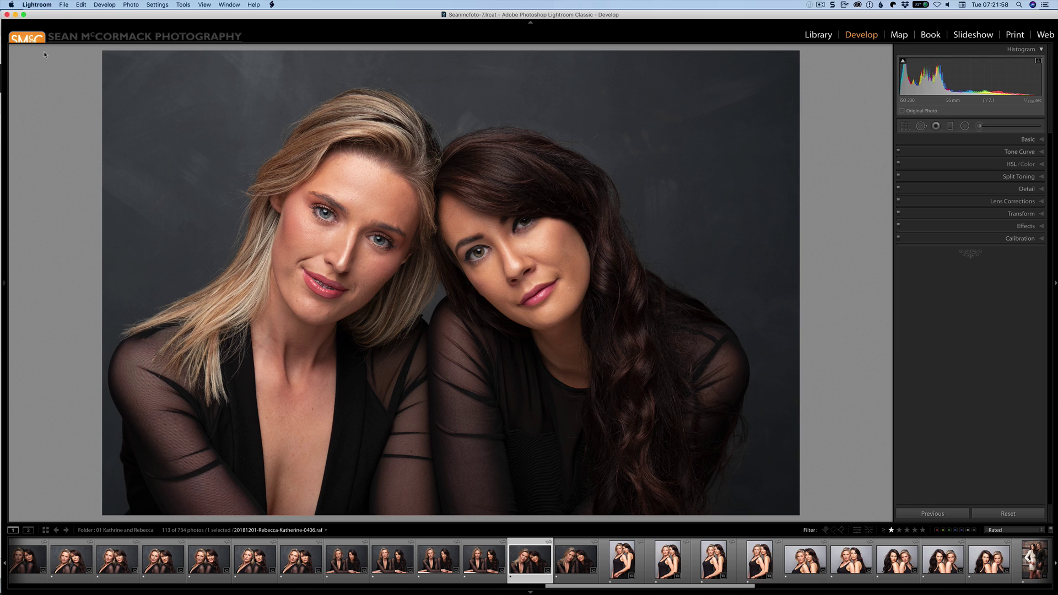
- Enable Add to Collection in the Auto Import Settings and confirm with OK
click(63, 5)
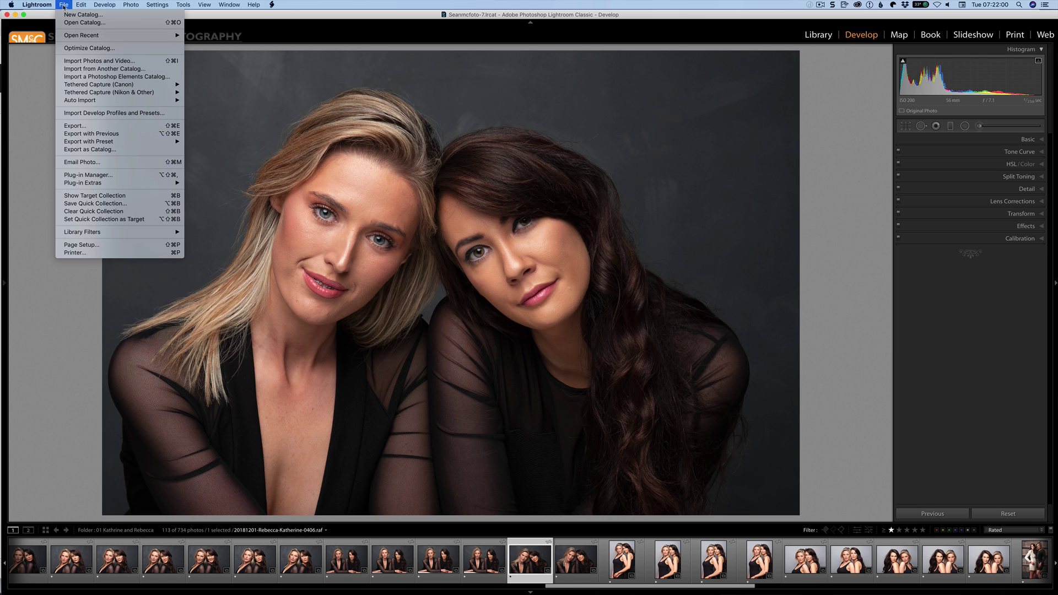
mouse_move(165, 100)
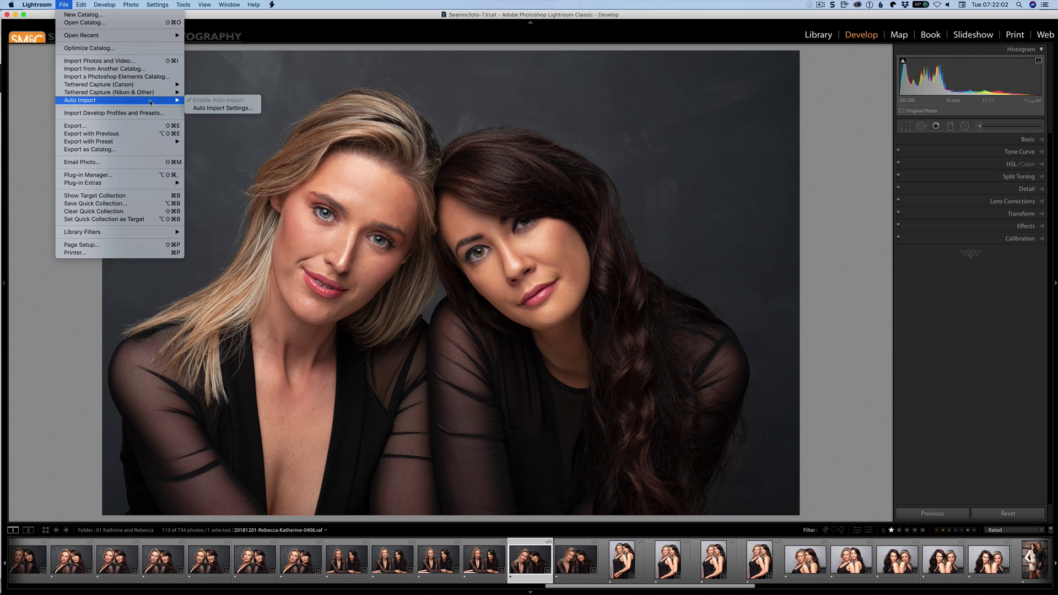
click(230, 108)
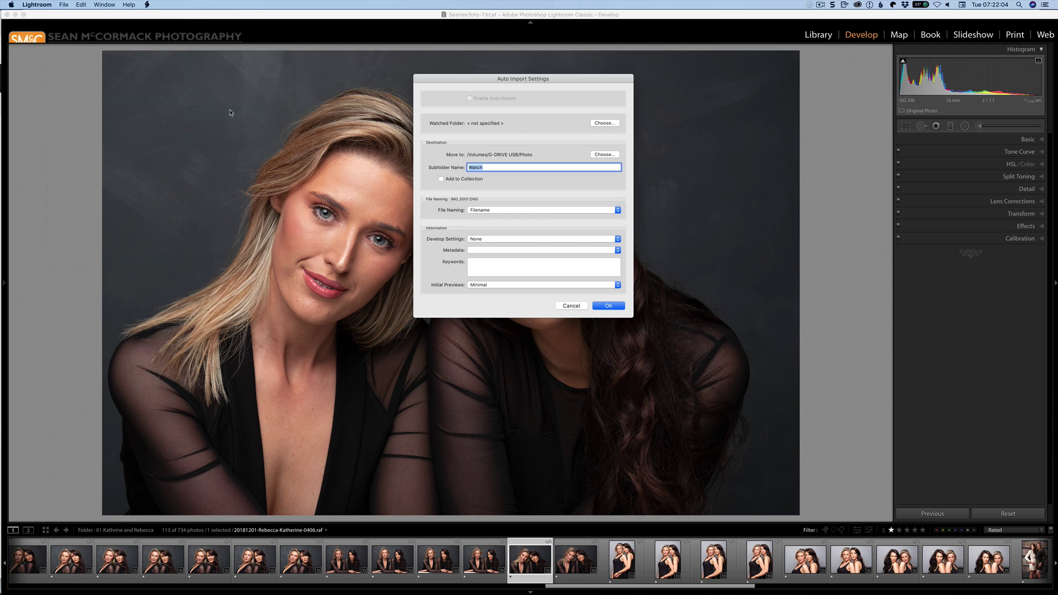
click(442, 180)
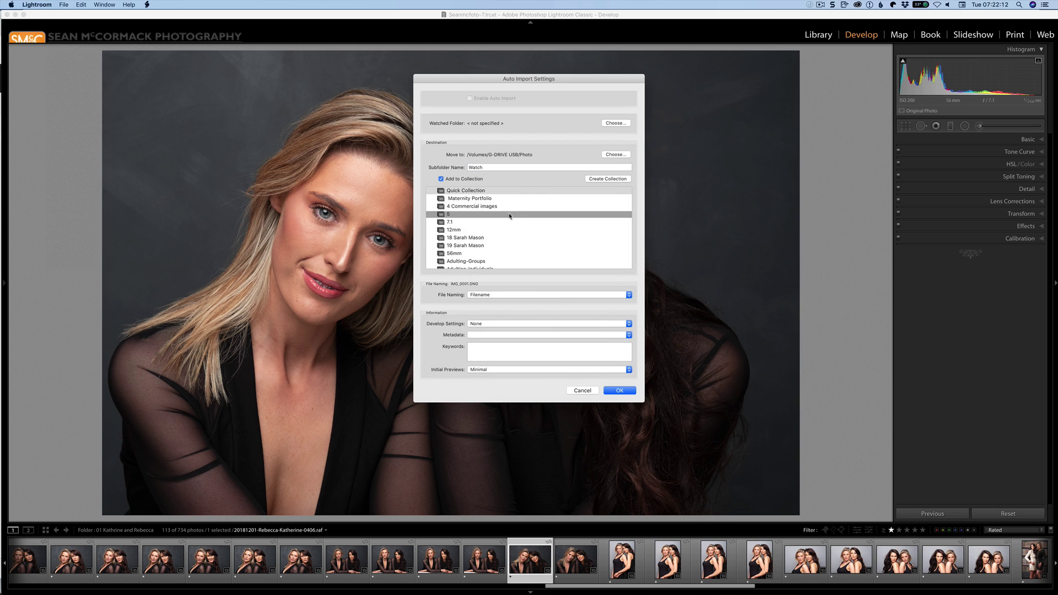
scroll(528, 237, down, 2)
scroll(528, 238, up, 2)
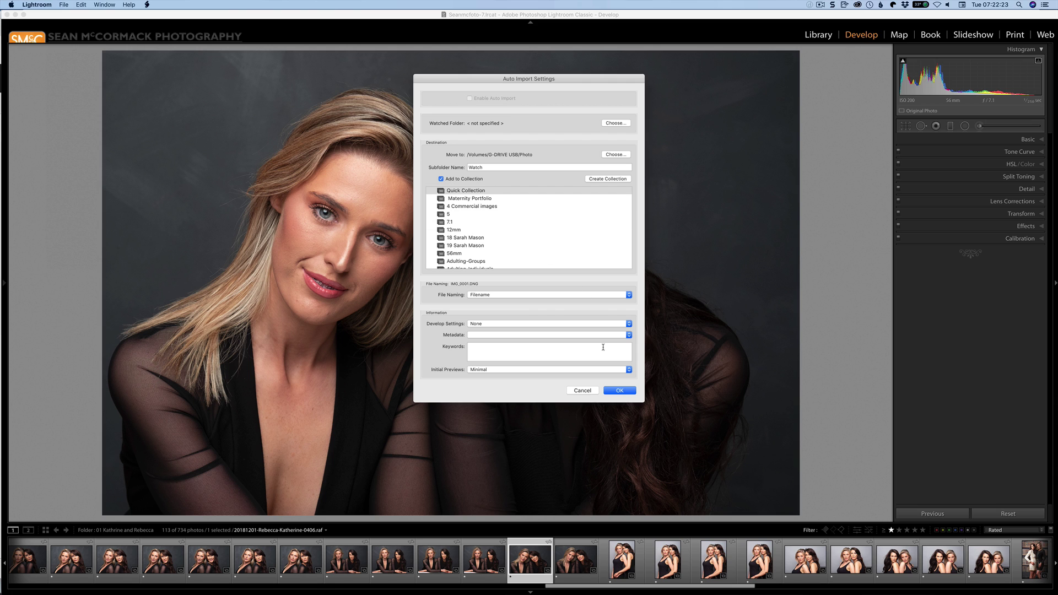
click(619, 391)
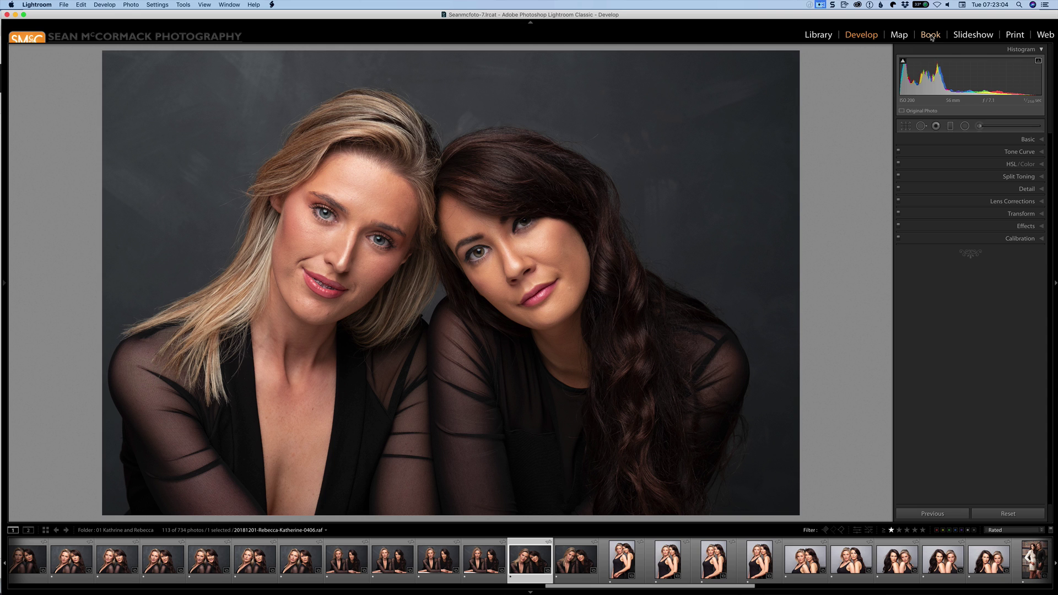
- In the Book module, select the page and try Grid Snap options, returning to Cells
click(931, 35)
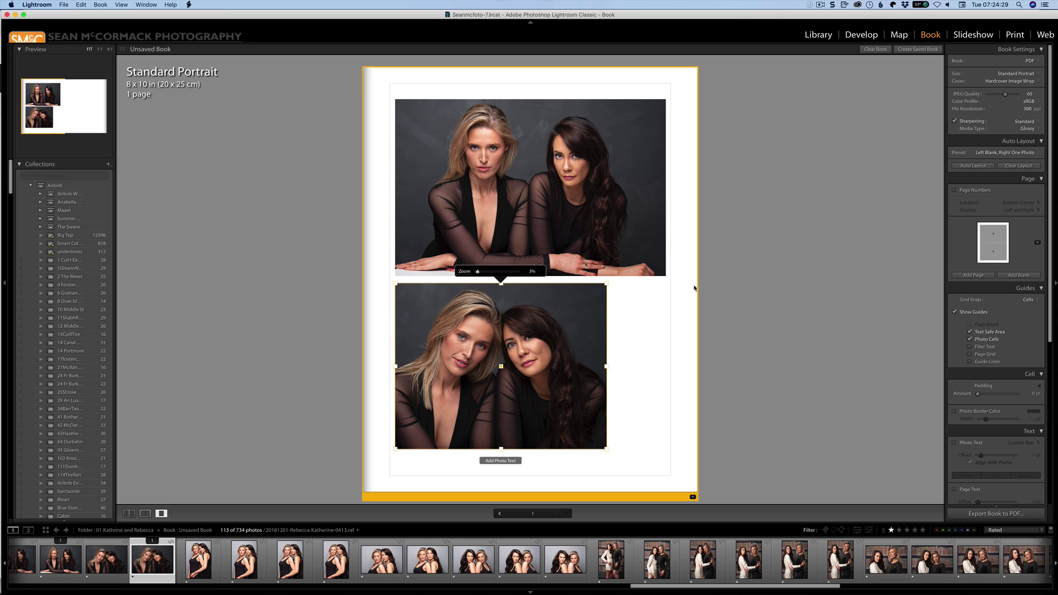
click(656, 333)
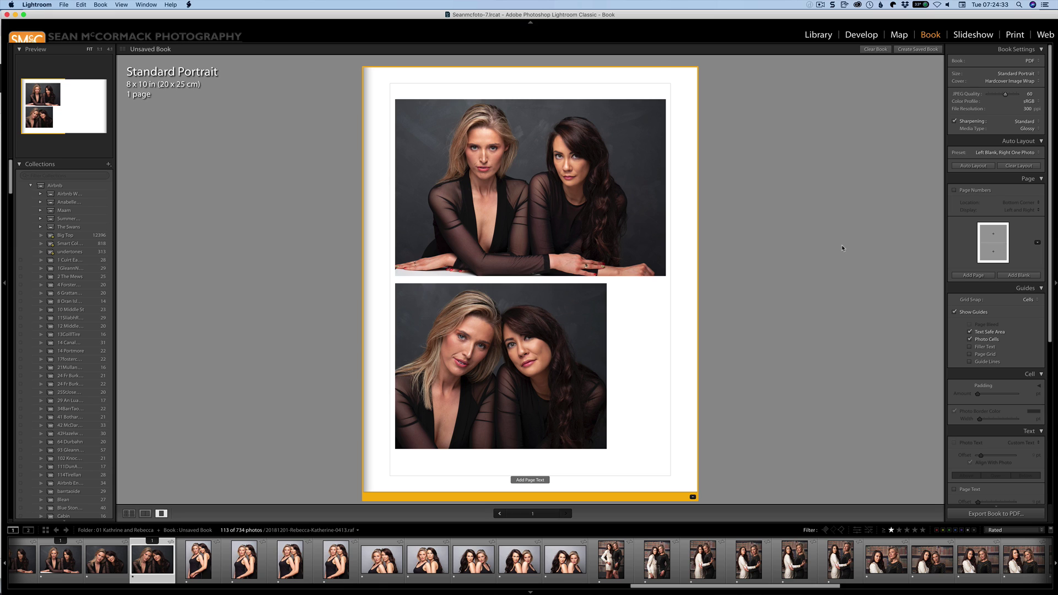
click(1030, 299)
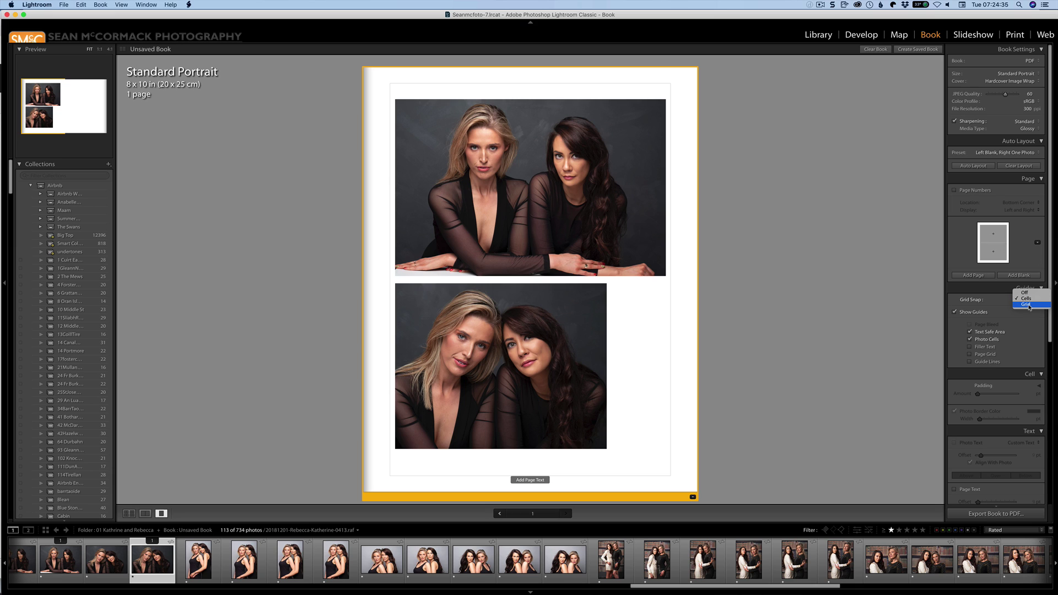
click(1029, 305)
click(1029, 301)
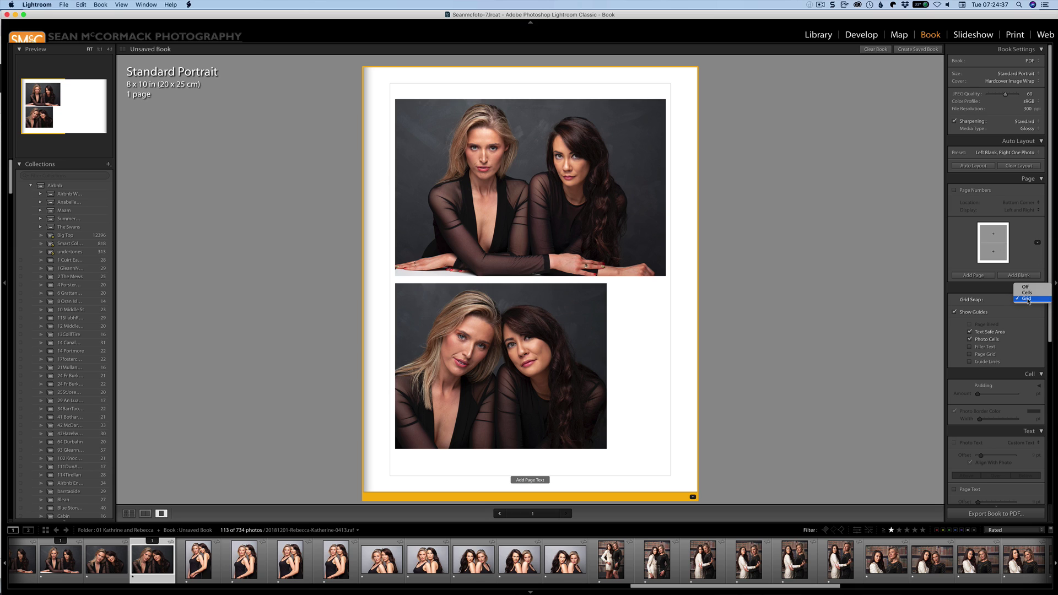
click(1029, 301)
- Reposition the bottom photo and widen its cell to the top photo's width
click(1029, 299)
click(1026, 292)
click(535, 348)
drag(535, 348, 557, 353)
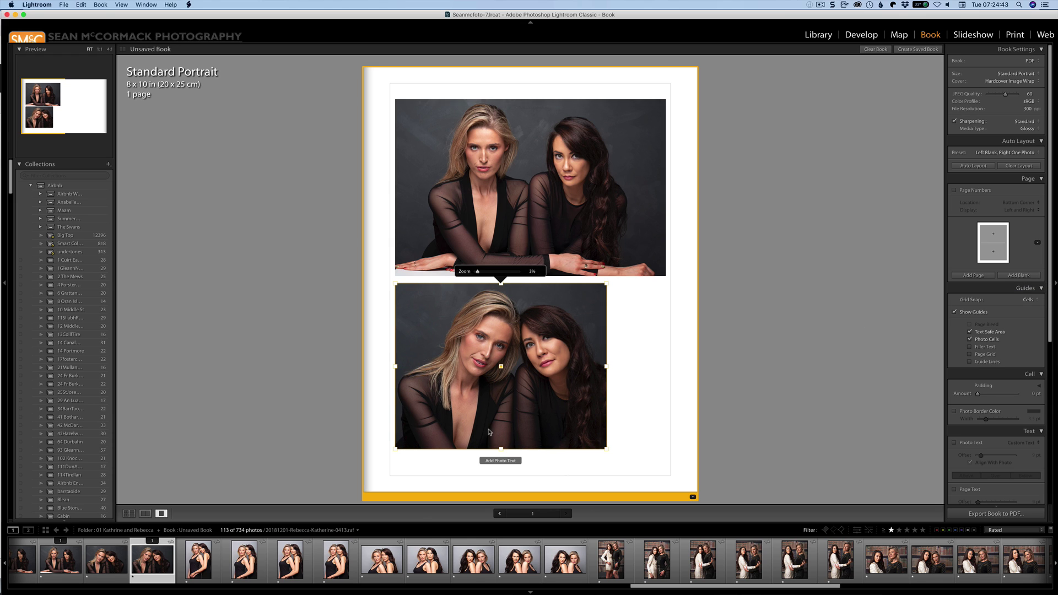
mouse_move(500, 366)
mouse_down()
mouse_move(546, 370)
mouse_move(558, 358)
mouse_move(552, 385)
mouse_move(498, 385)
mouse_move(585, 387)
mouse_move(563, 372)
mouse_move(588, 373)
mouse_move(566, 395)
mouse_move(491, 374)
mouse_up()
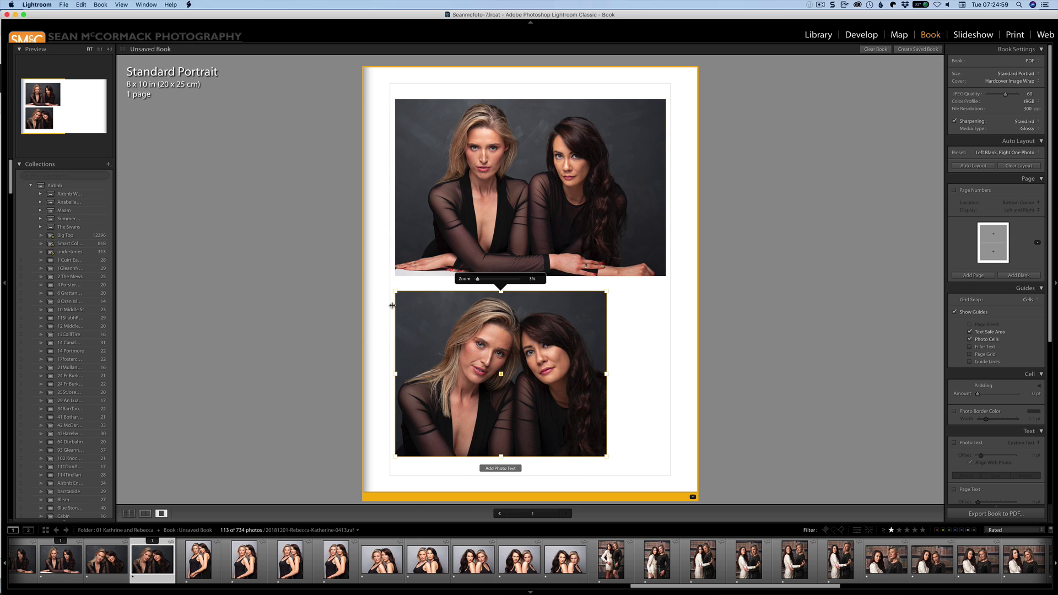
drag(605, 454, 669, 482)
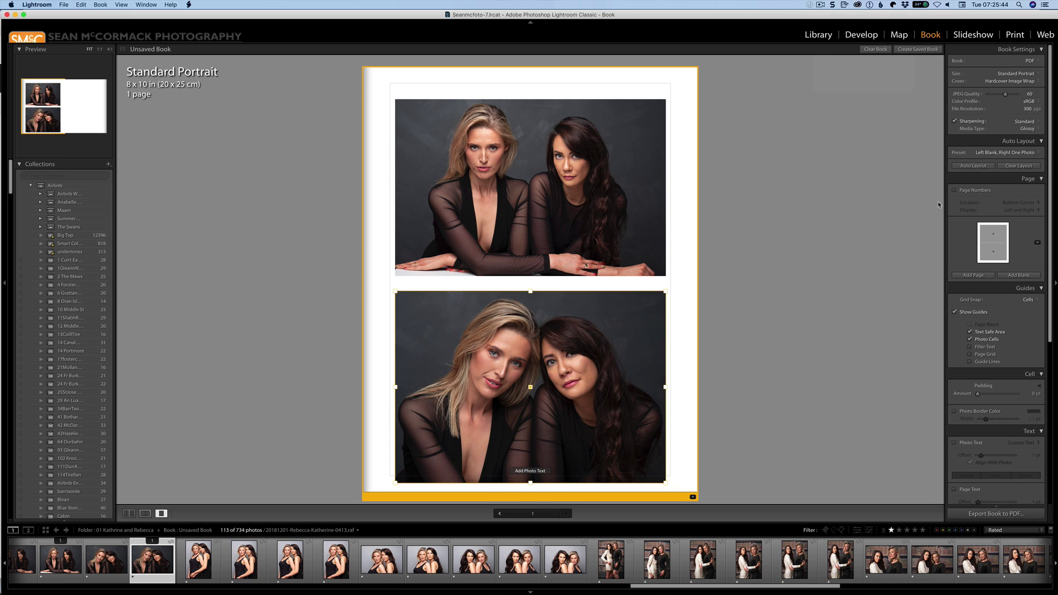
- Set Grid Snap to Grid and turn on the Page Grid guide
click(1029, 299)
click(1028, 307)
click(970, 354)
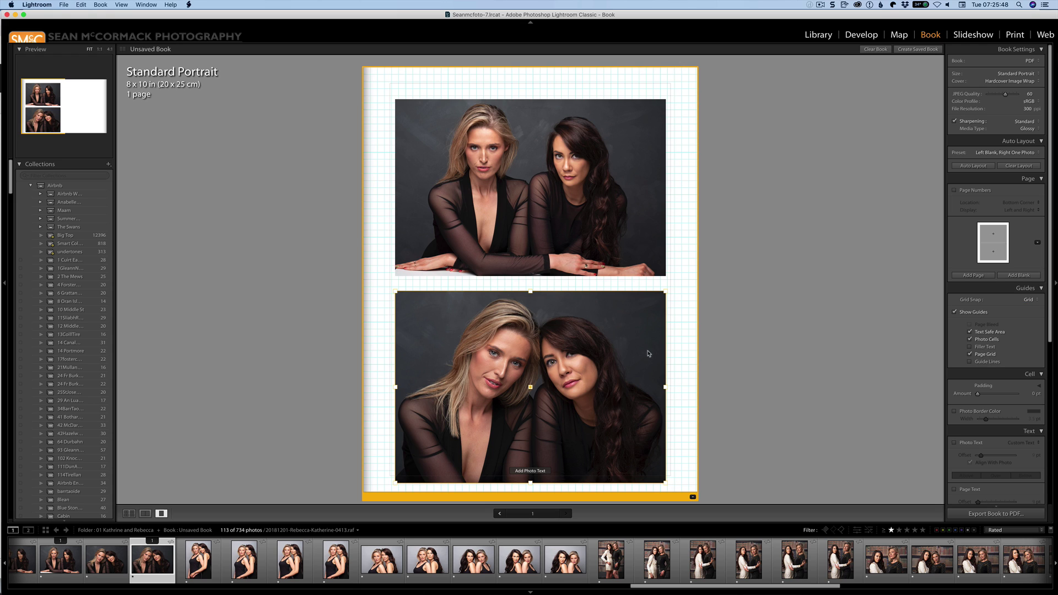
- Shift the bottom photo left and the top photo slightly right and up, then go to Develop
mouse_move(550, 338)
mouse_down()
mouse_move(531, 388)
mouse_move(506, 382)
mouse_up()
drag(534, 192, 542, 187)
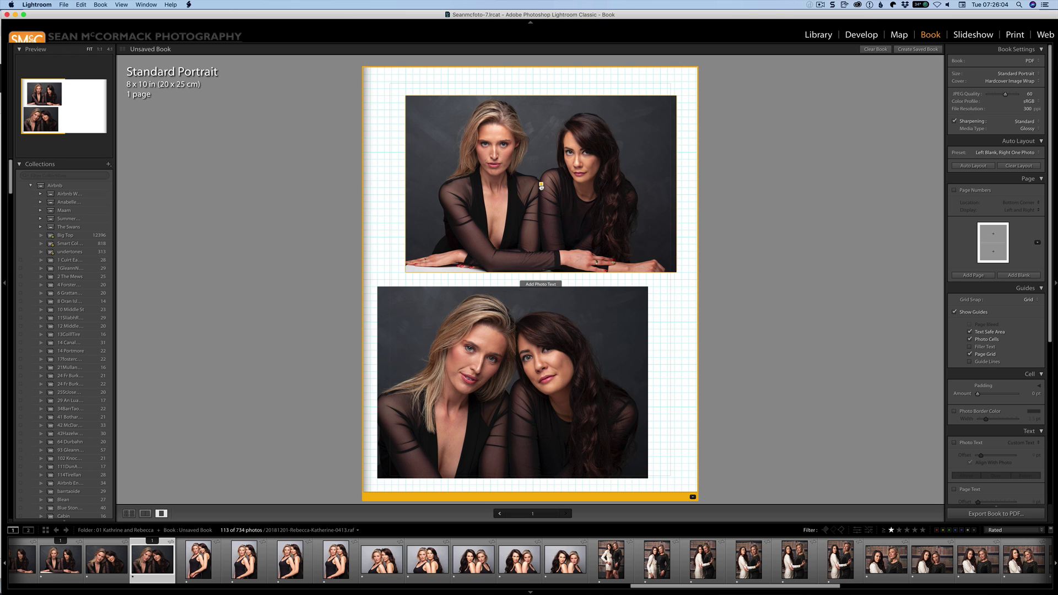
drag(541, 187, 540, 186)
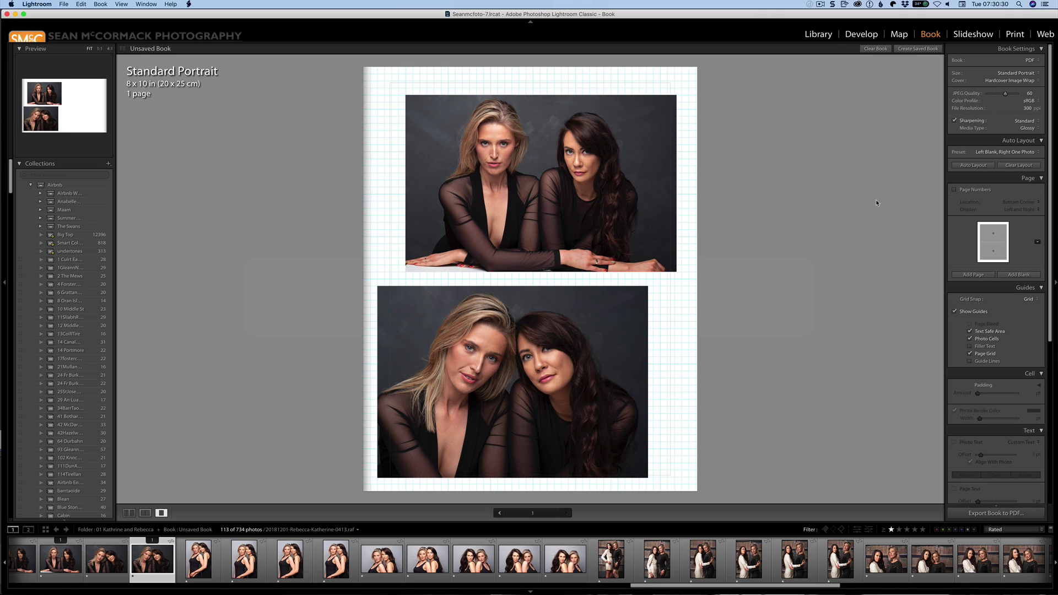
click(859, 35)
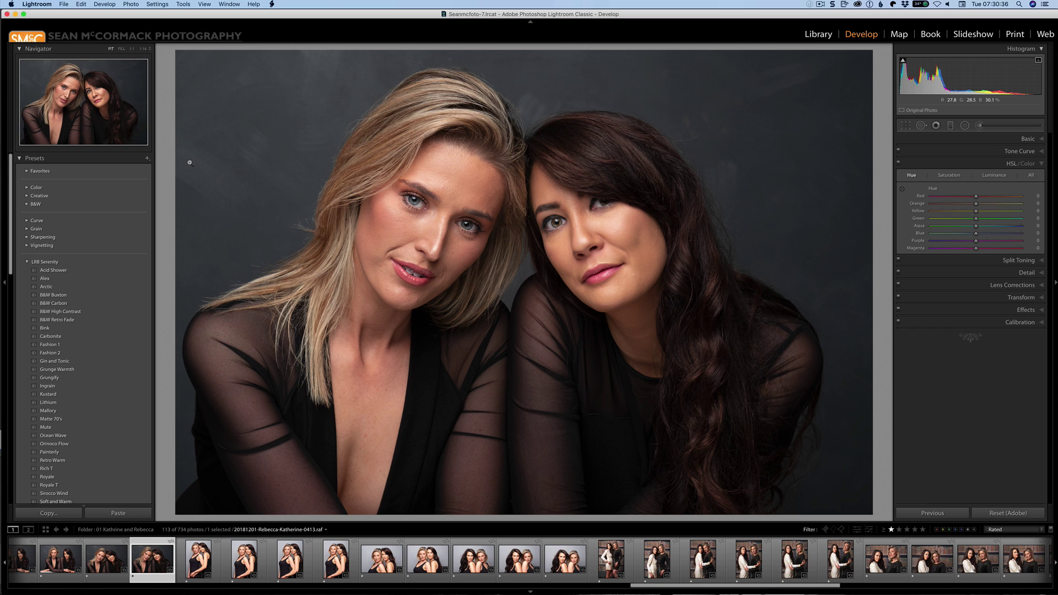
- Create a develop preset 'Duplicate' with all settings checked in a new group 'Test Group'
key(super+shift+n)
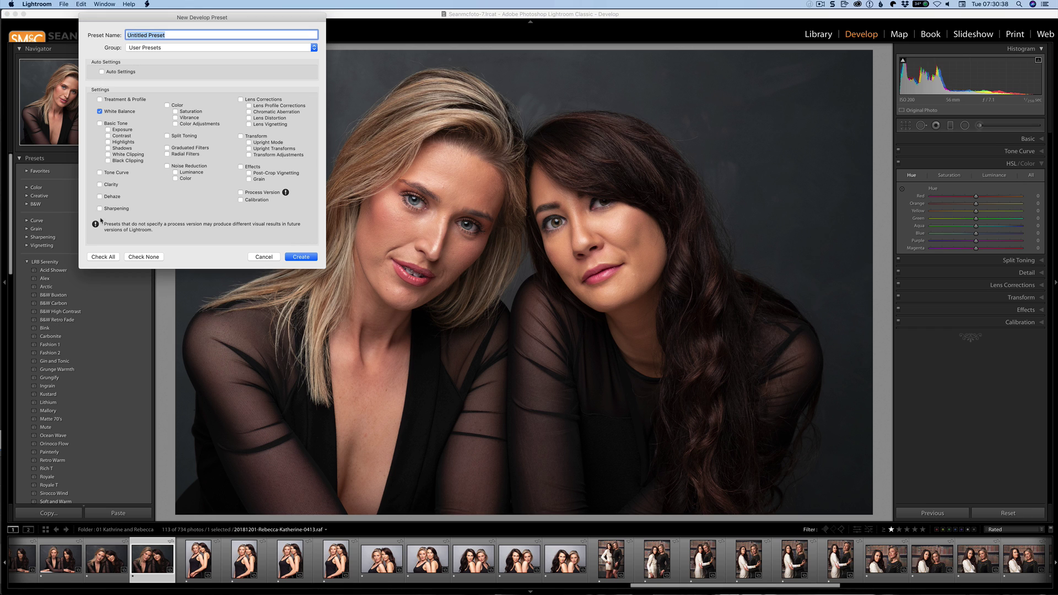
click(103, 257)
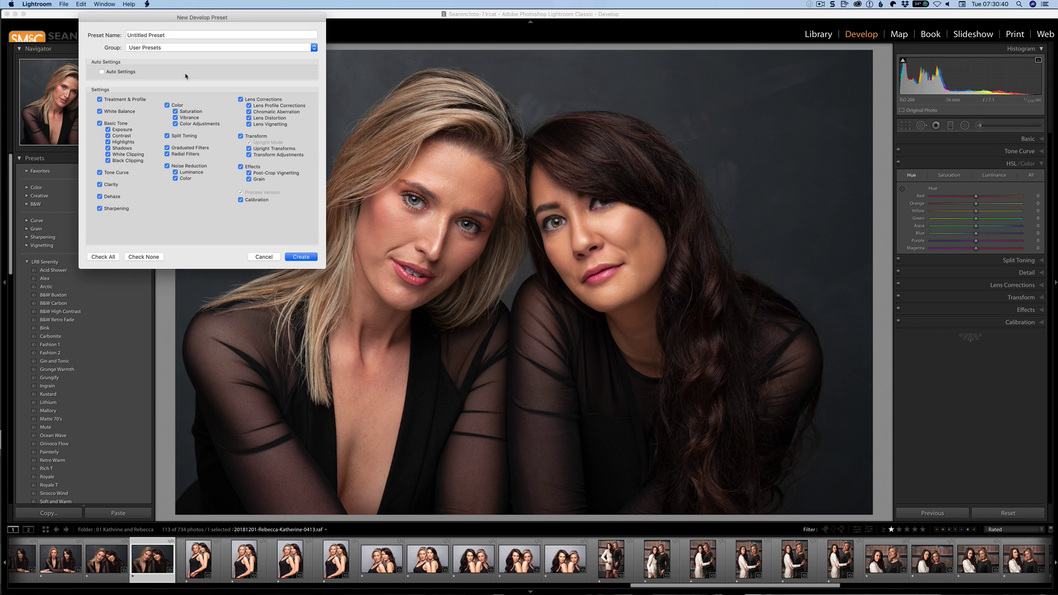
click(186, 35)
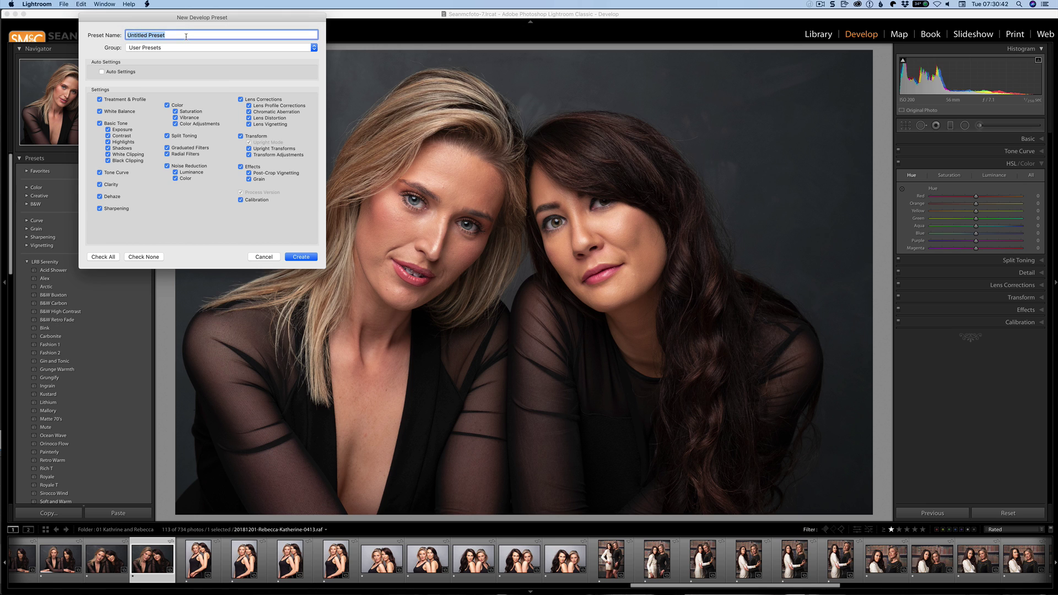
key(shift)
text(Duplicate)
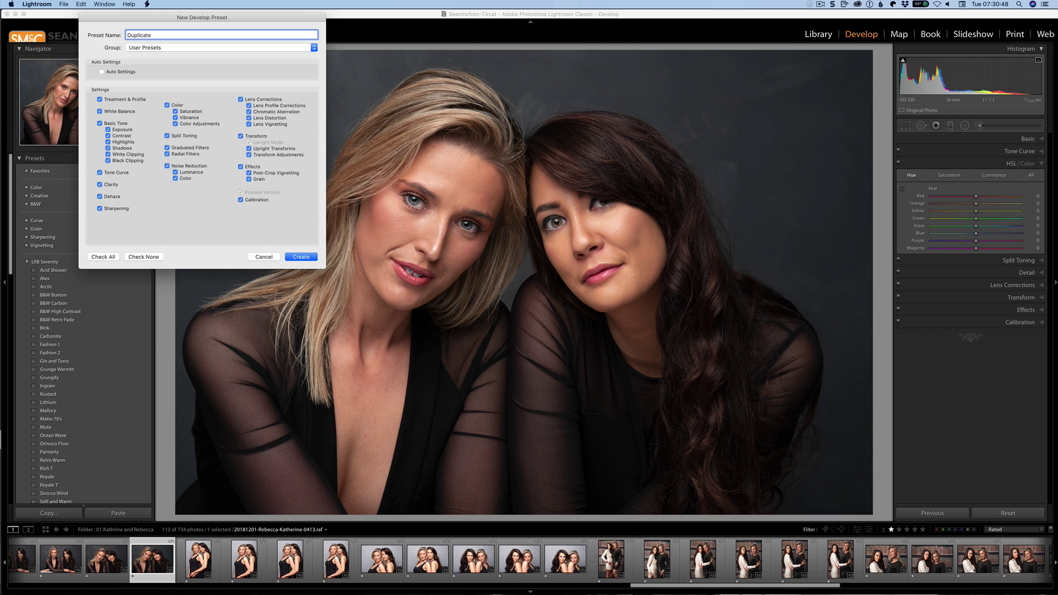
click(166, 48)
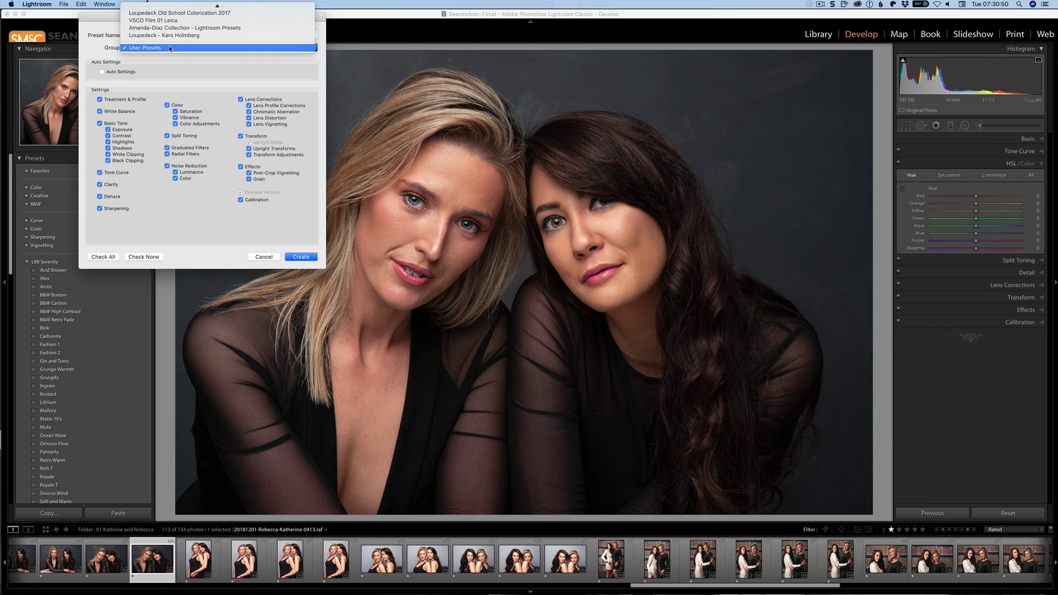
click(172, 7)
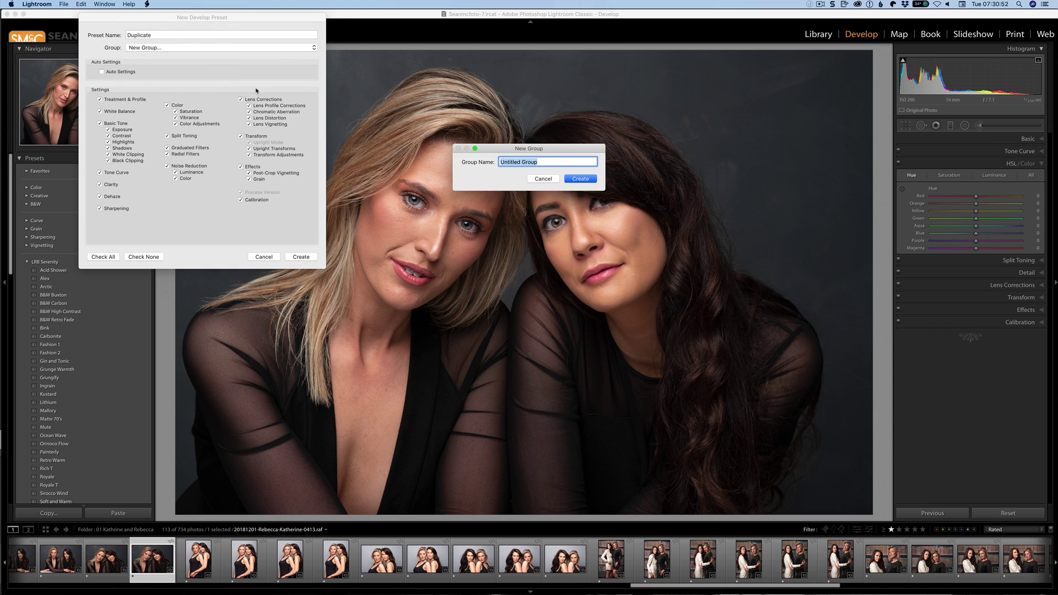
text(T)
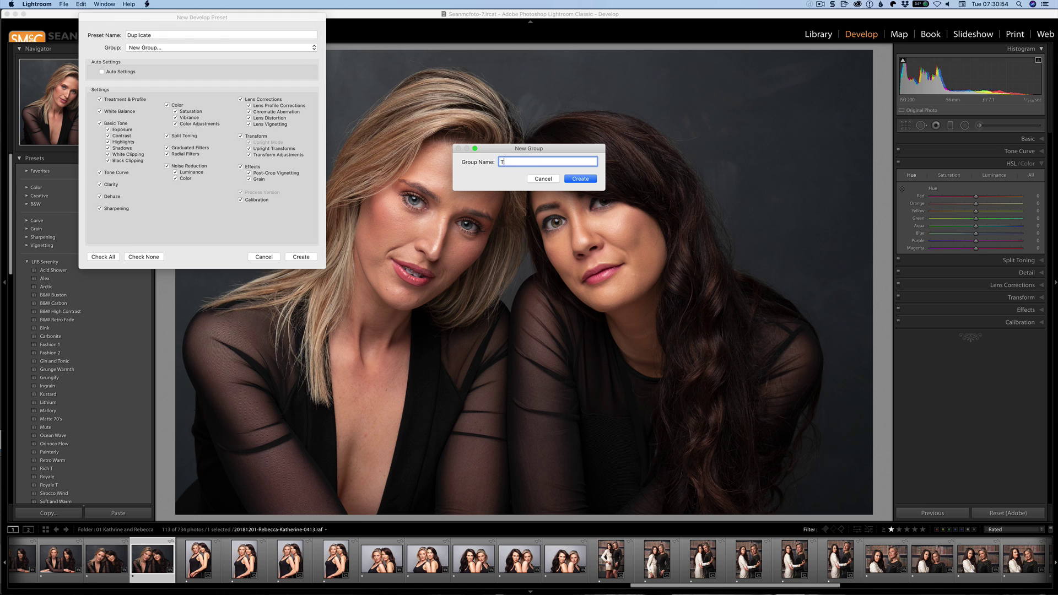
text(est Group)
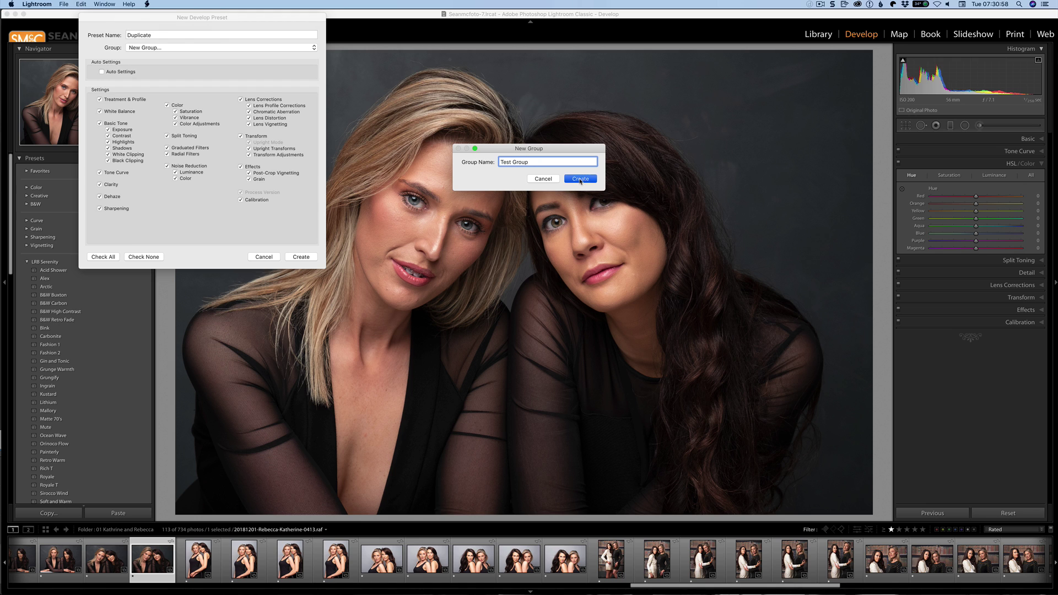
click(580, 179)
click(299, 257)
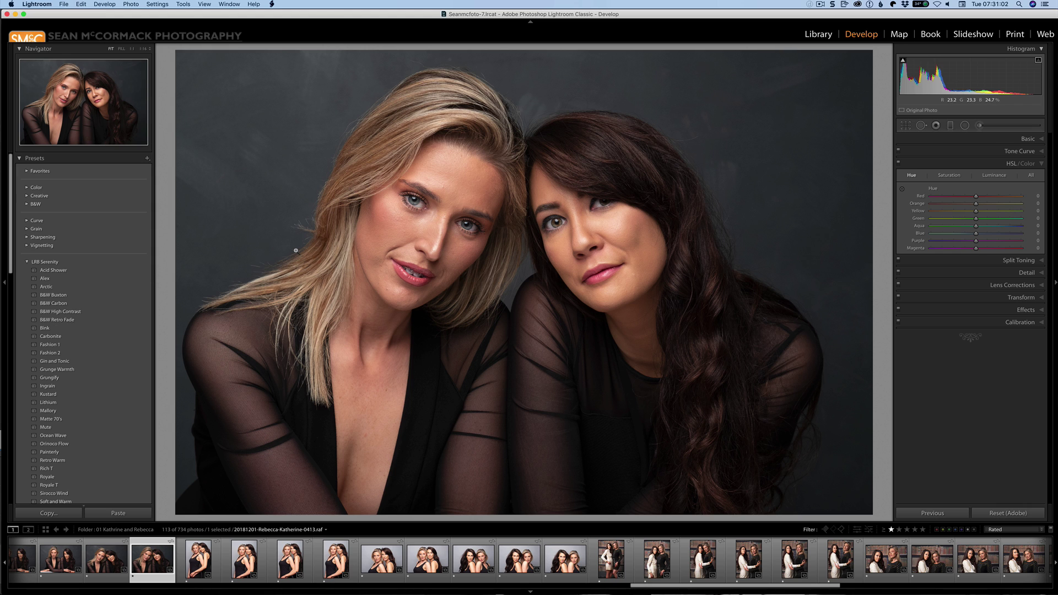
- Save a second preset named 'Duplicate' and keep both via the Duplicate option
key(super+shift+n)
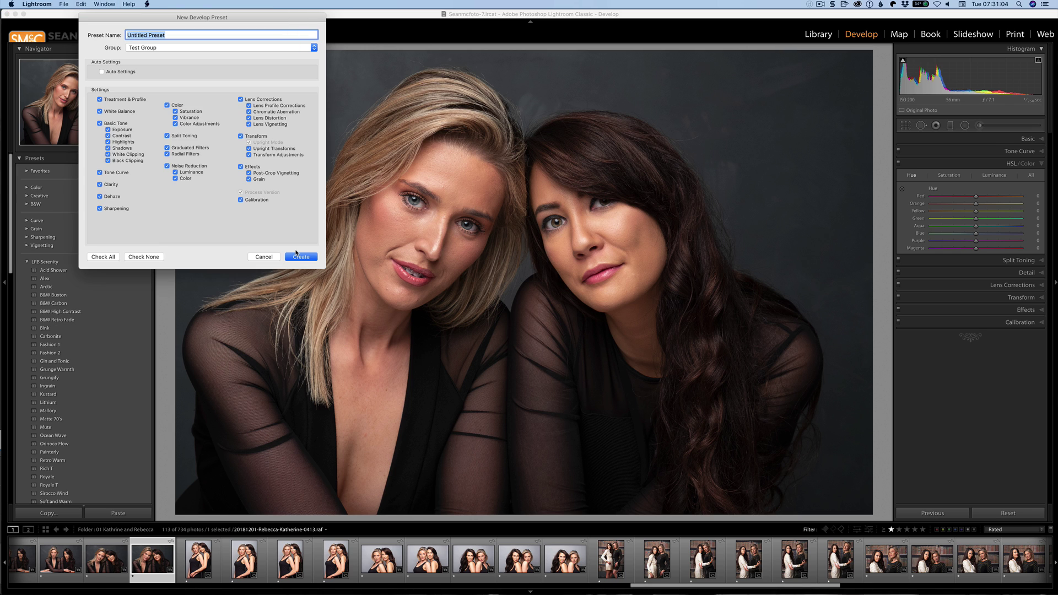
text(Dupl)
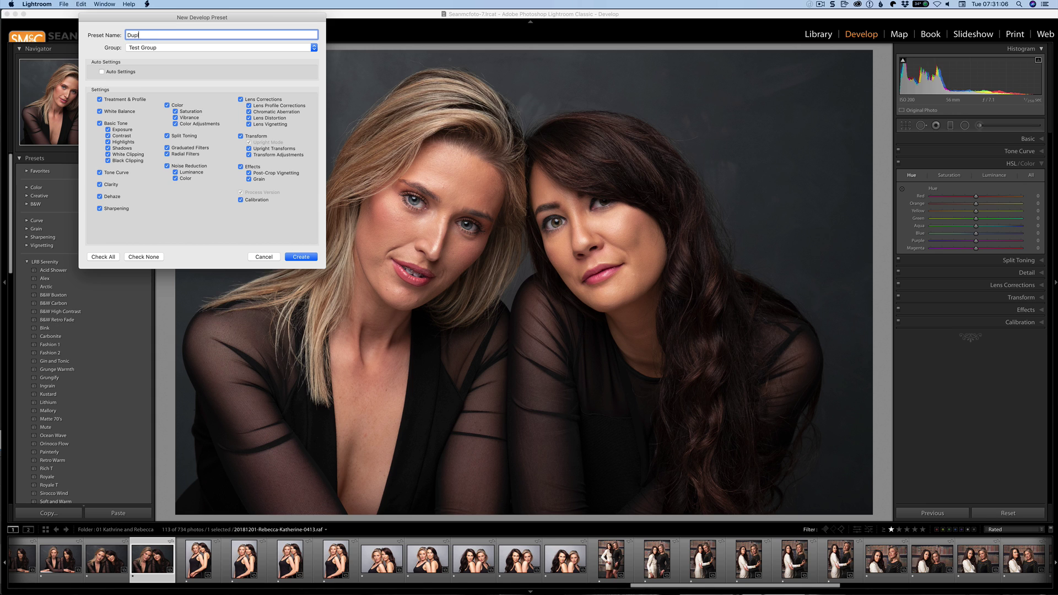
text(icate)
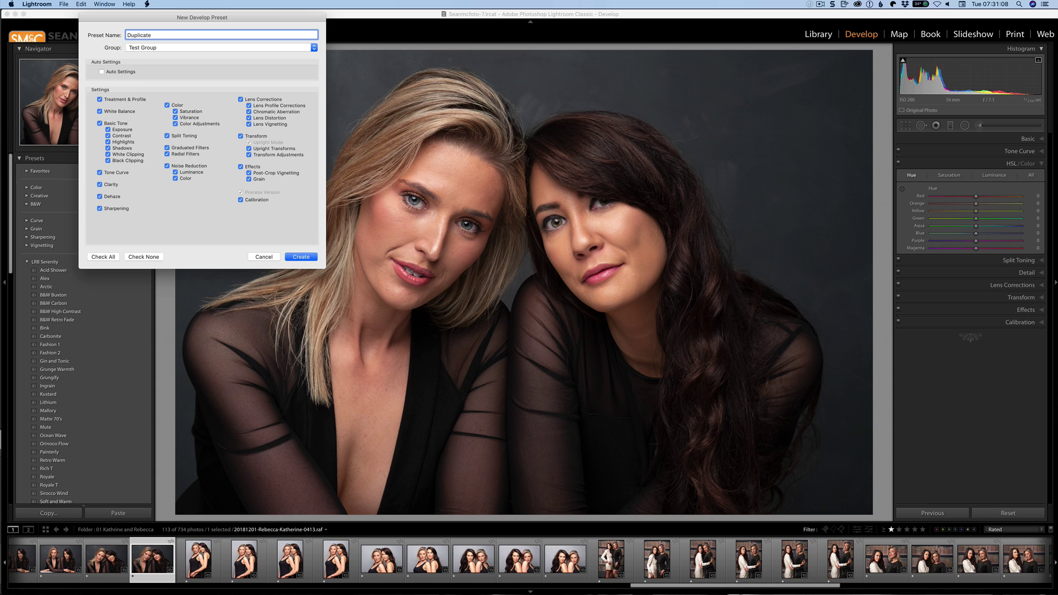
click(301, 257)
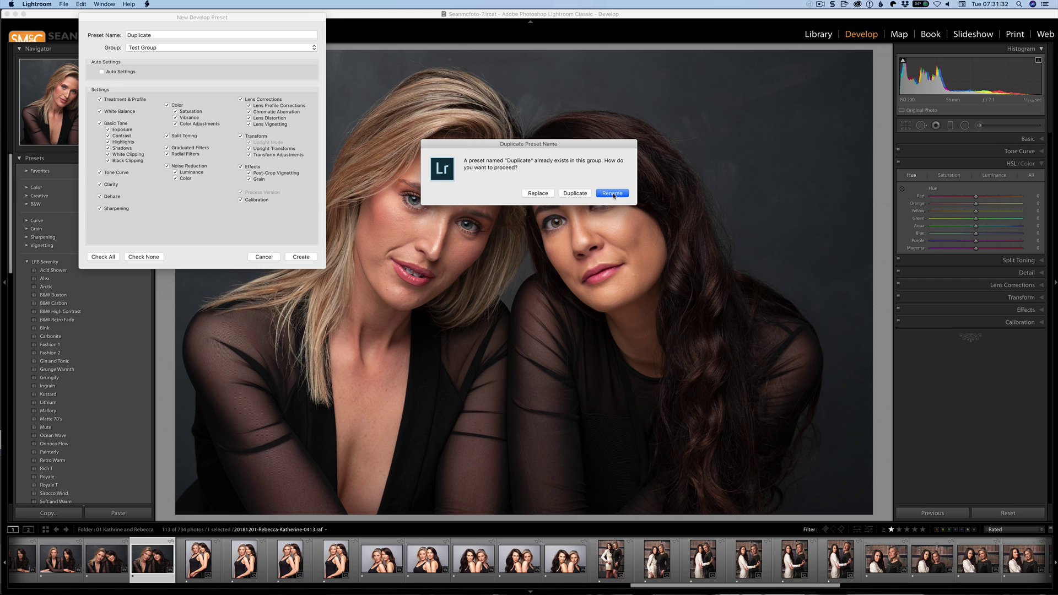
click(576, 194)
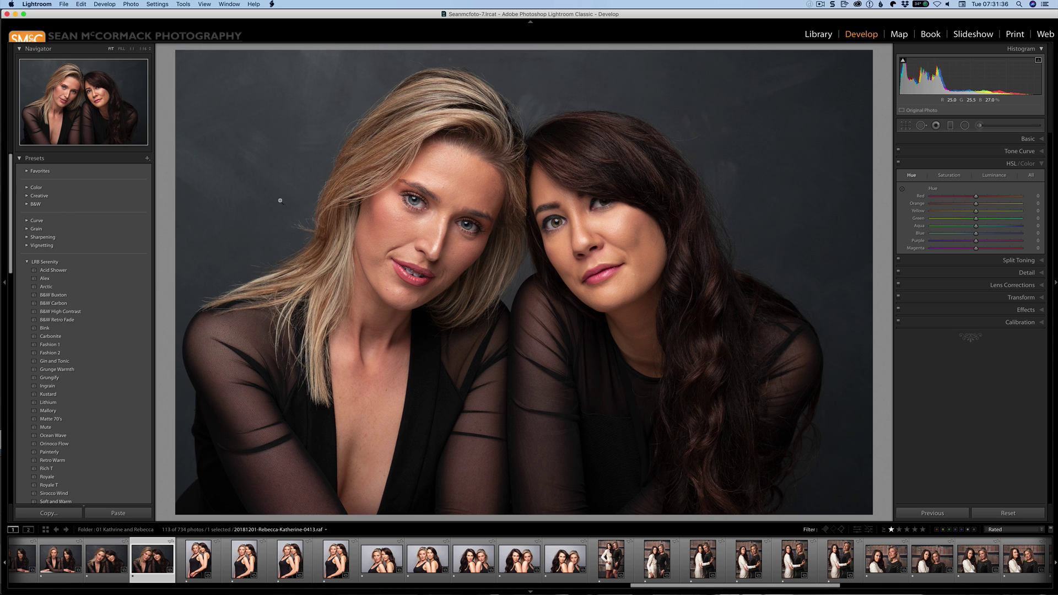
- Collapse LRB Serenity and VSCO Film 01 Fuji, expand Test Group, then switch to Library
scroll(45, 276, down, 5)
click(45, 262)
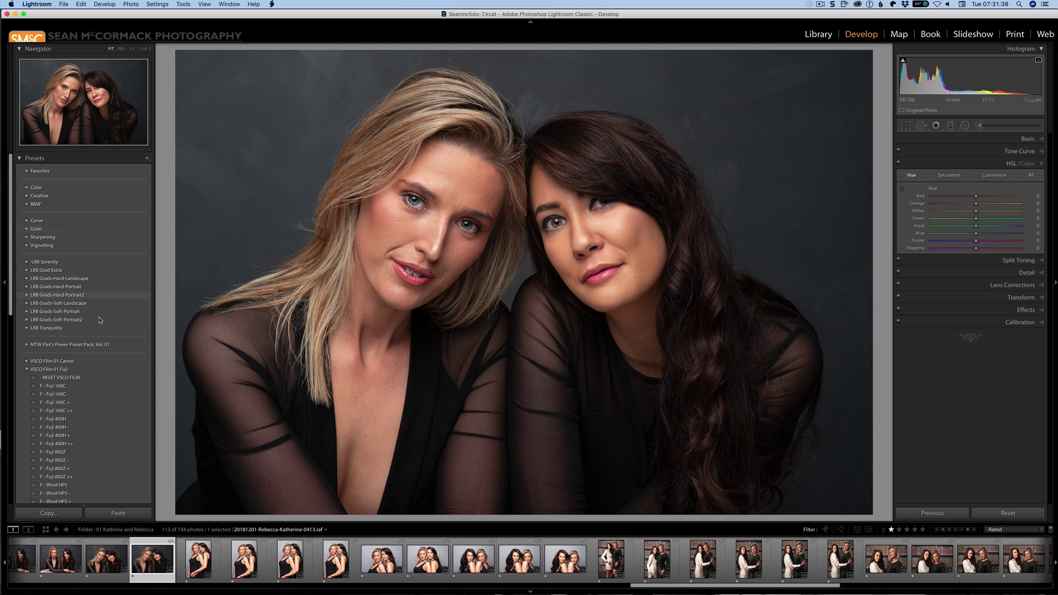
click(27, 370)
scroll(91, 382, down, 3)
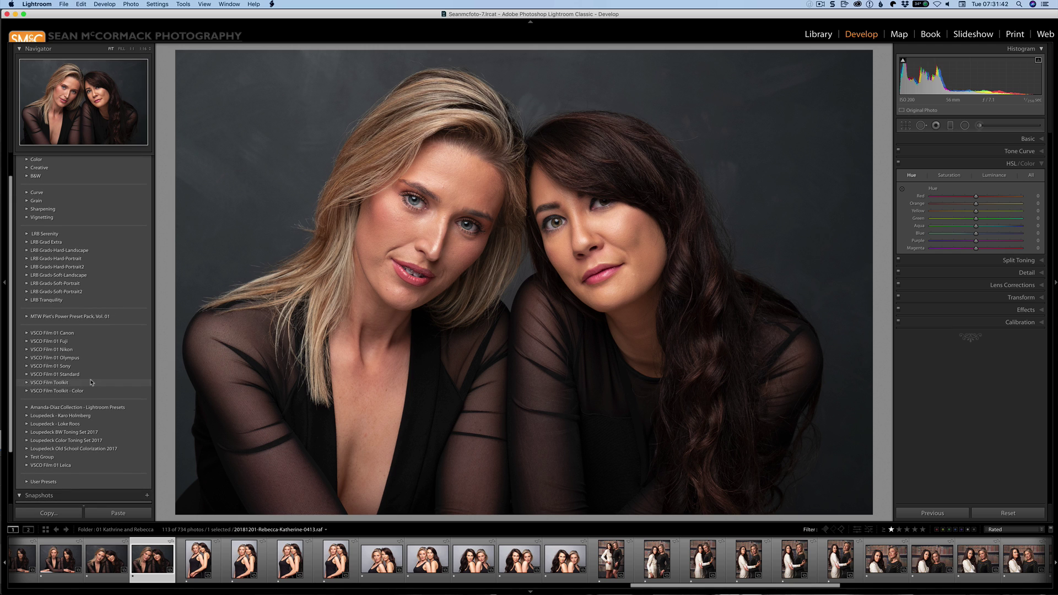
click(27, 457)
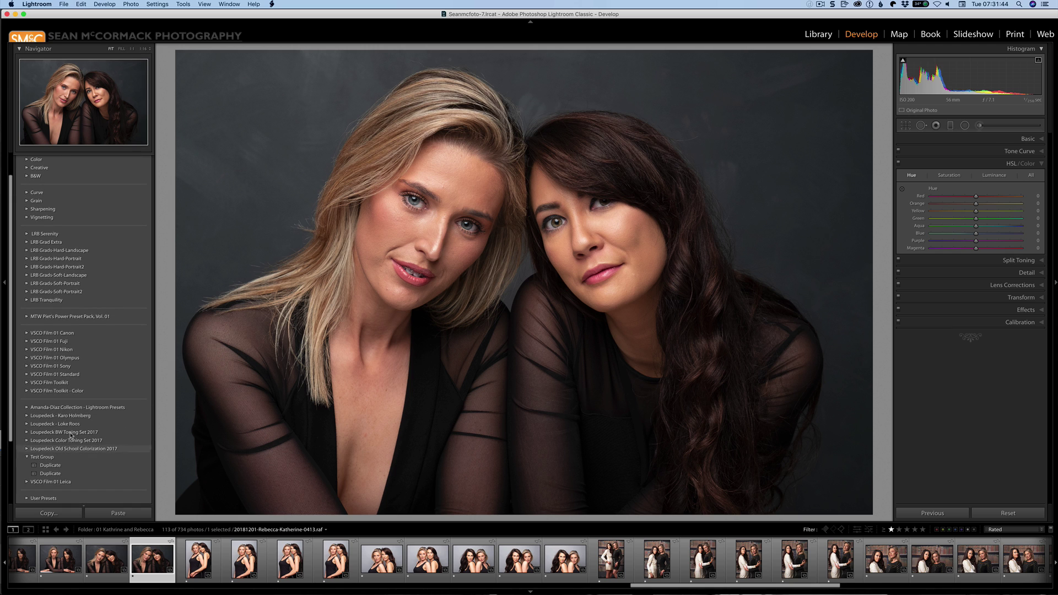
scroll(62, 449, down, 1)
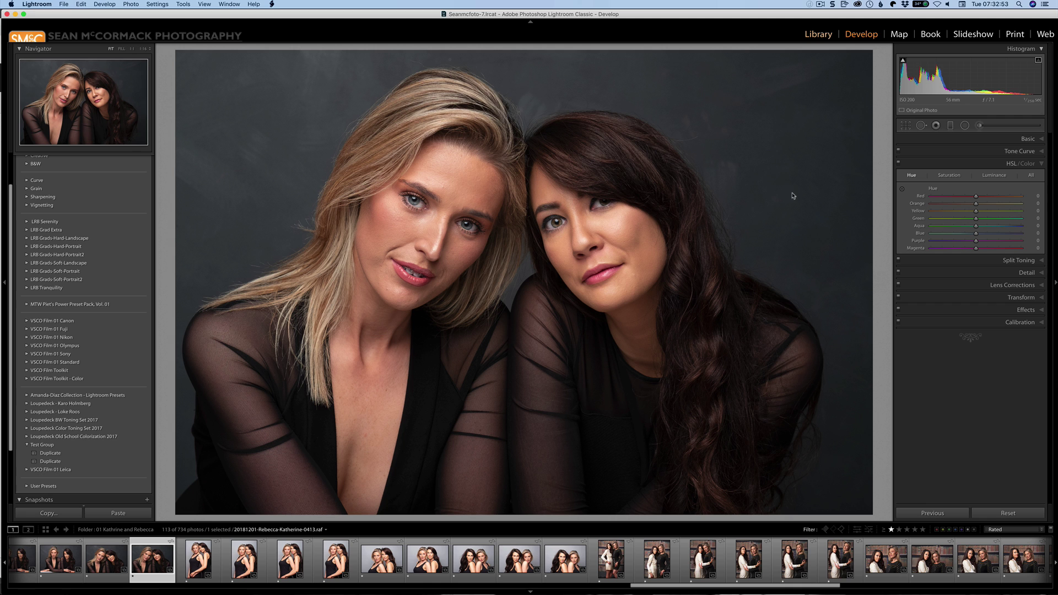
key(g)
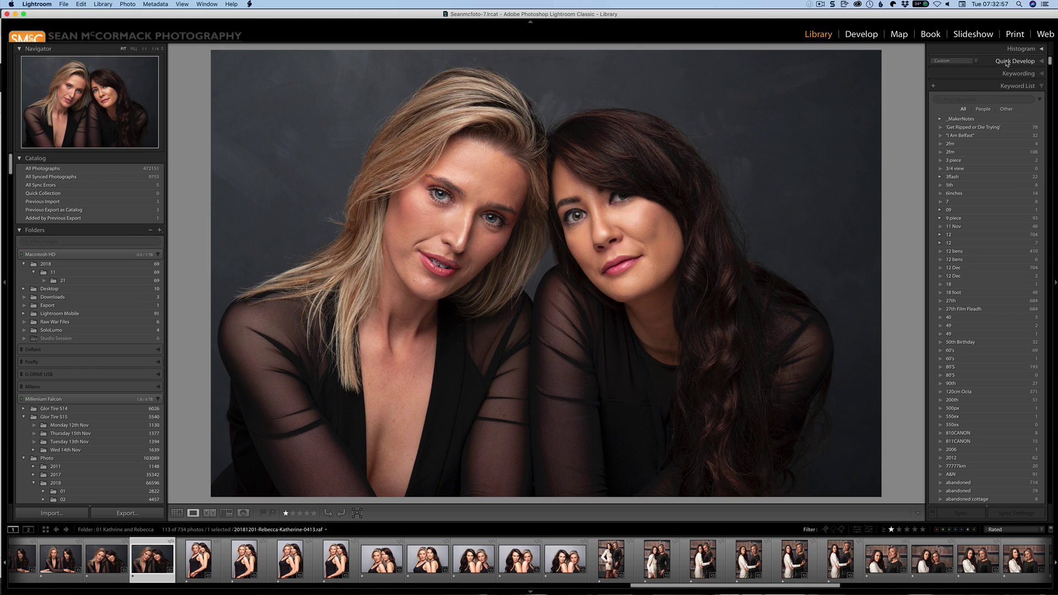
- Collapse the Keyword List and open Lightroom Preferences to the Presets tab
click(1041, 86)
click(63, 5)
mouse_move(36, 4)
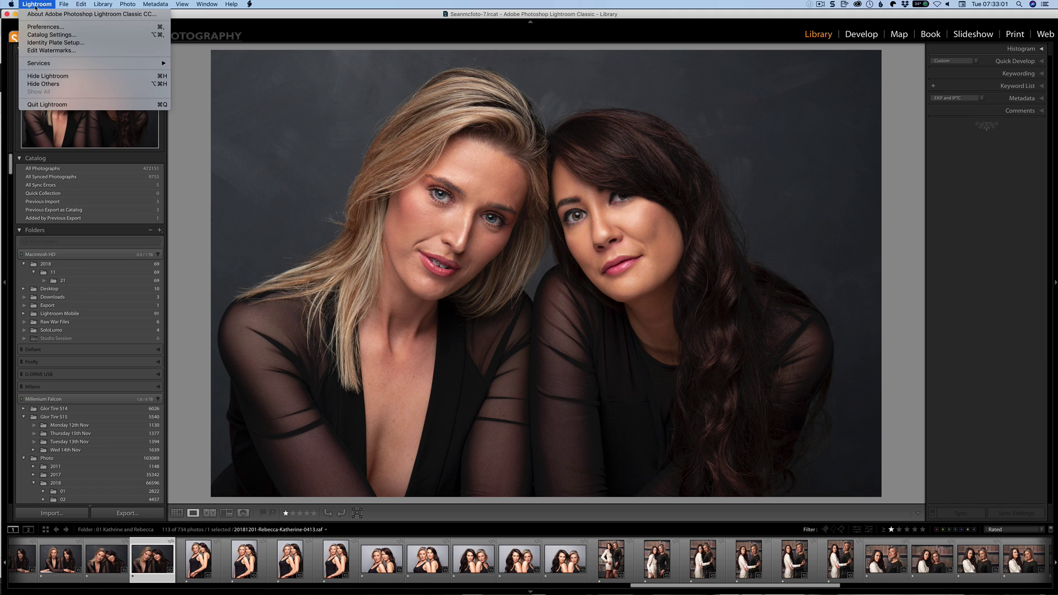
click(85, 28)
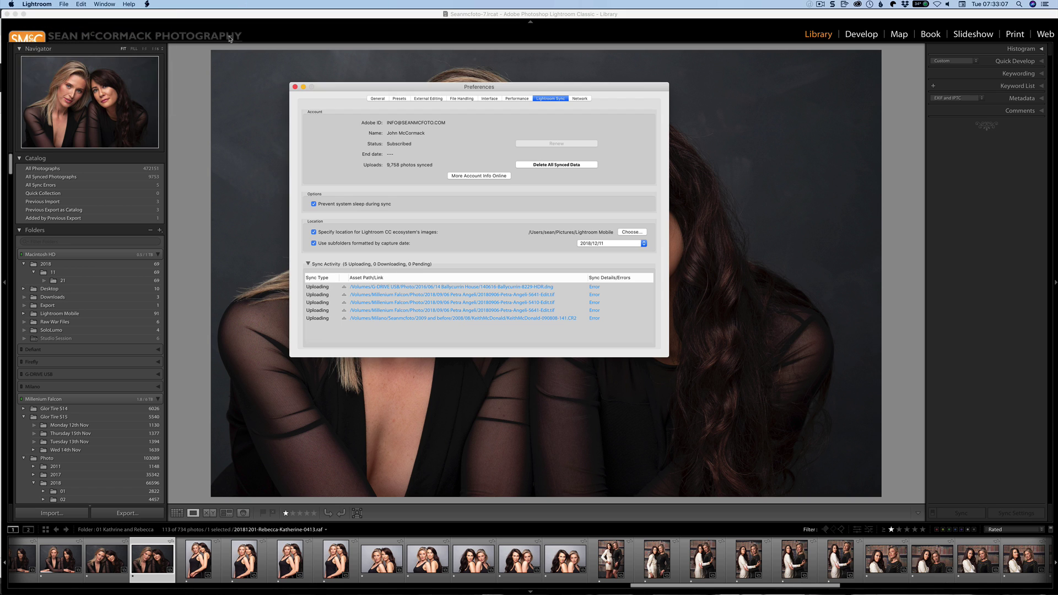
click(396, 99)
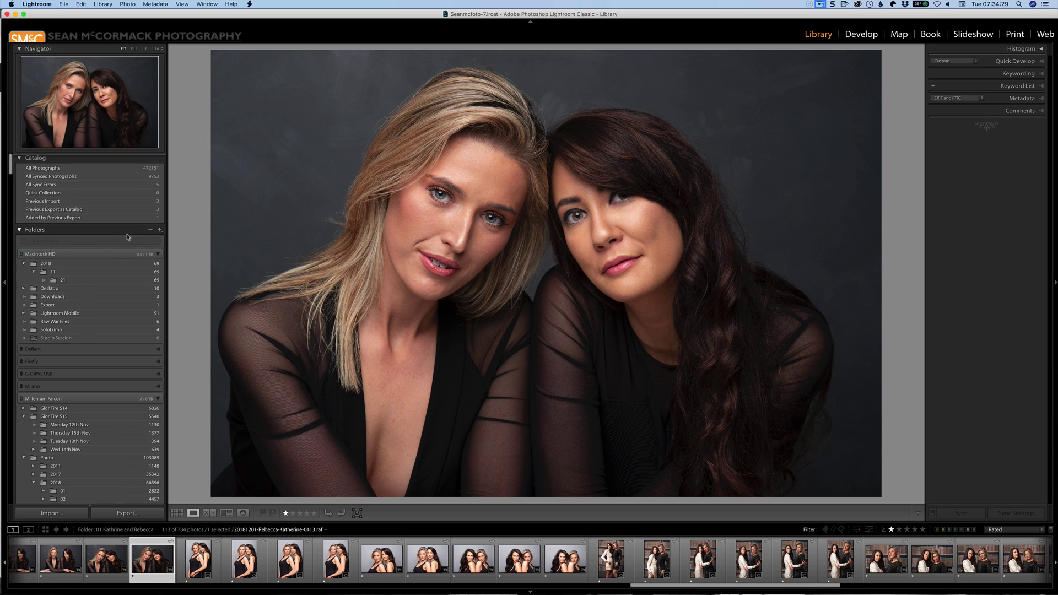
- Select the DCW HDR collection in the Collections panel and show it in Grid view
scroll(99, 352, down, 15)
scroll(71, 473, down, 15)
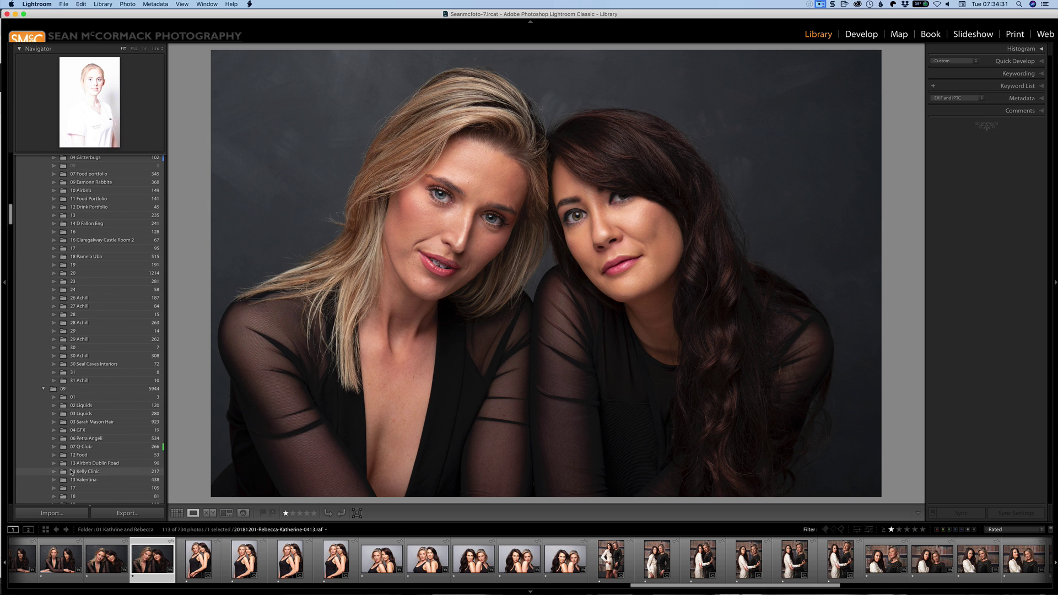
scroll(72, 473, down, 20)
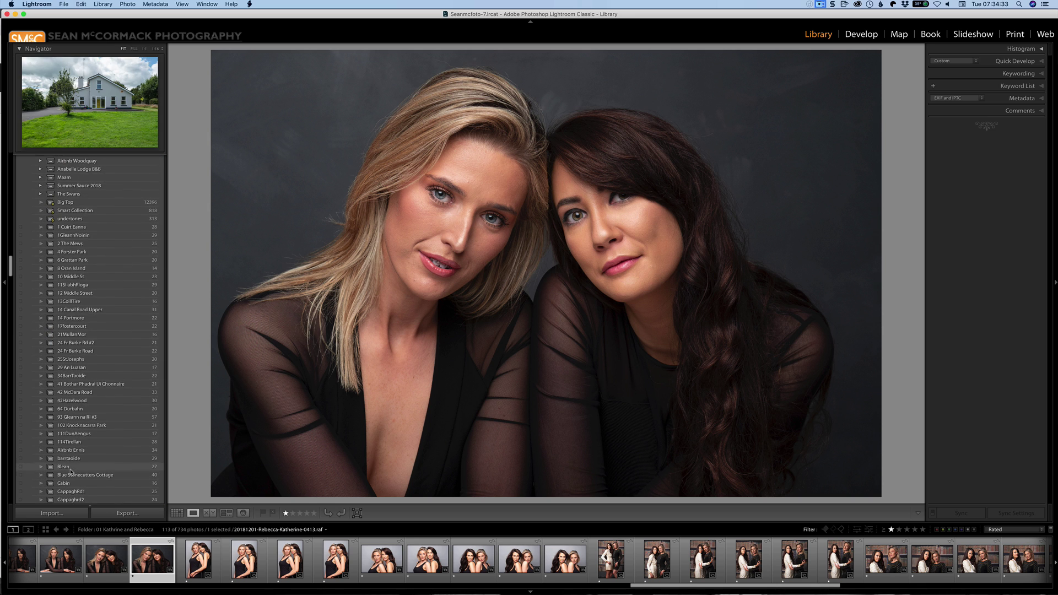
scroll(70, 472, down, 10)
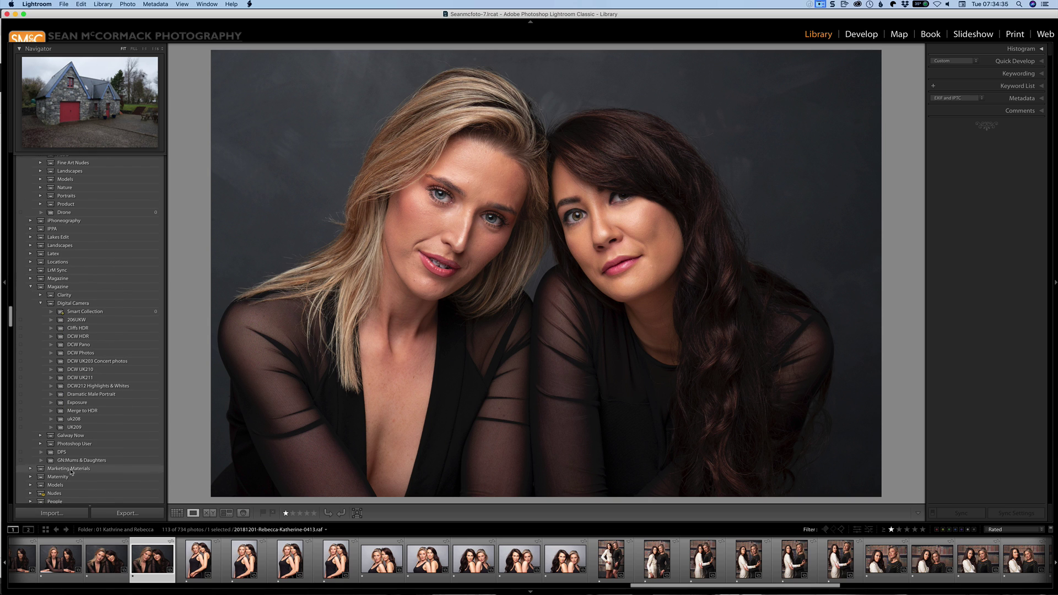
click(119, 411)
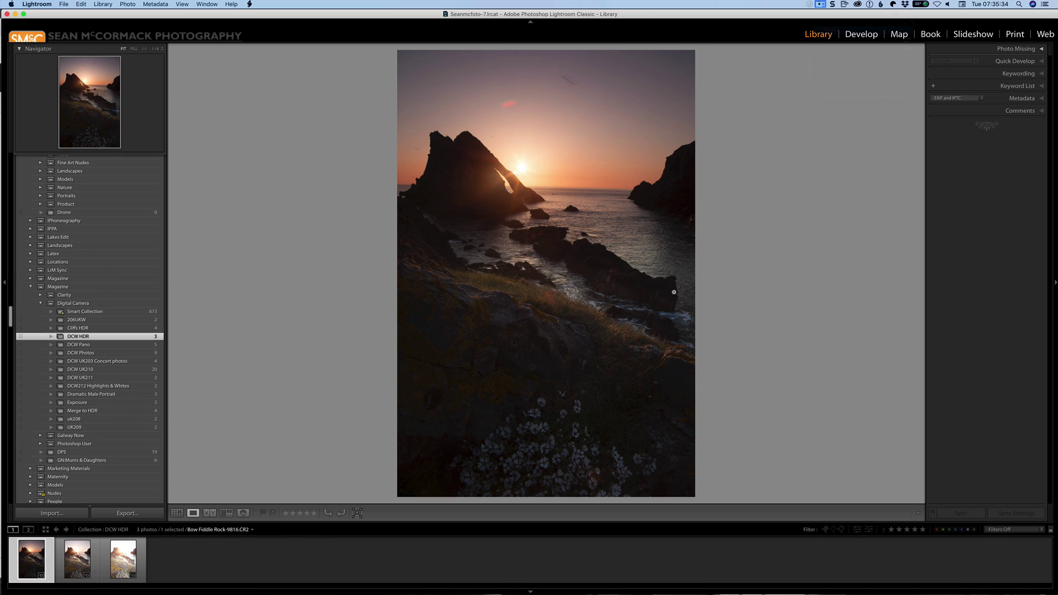
key(g)
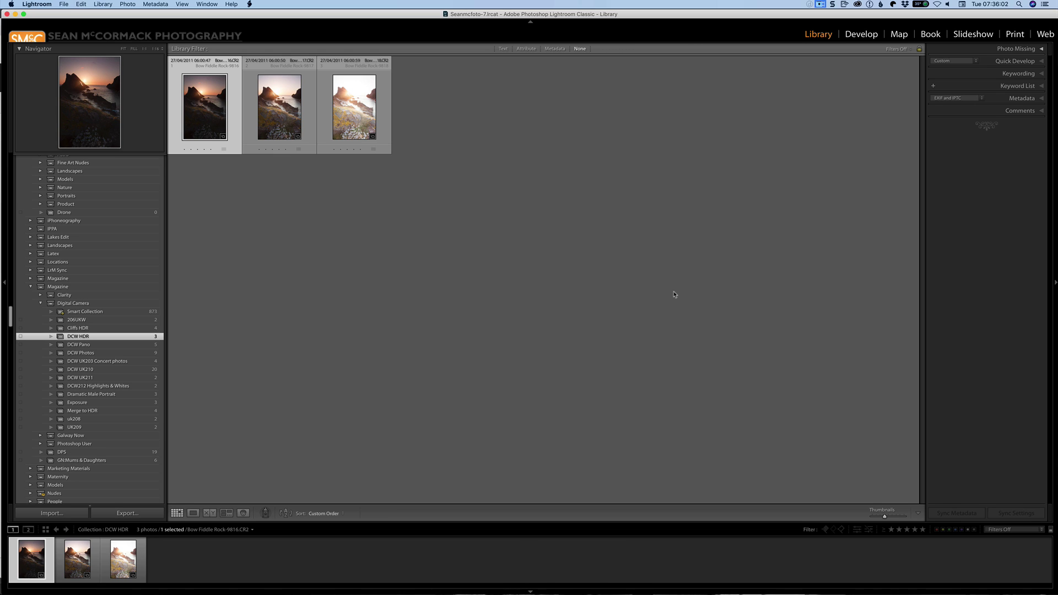
- Select all three brackets and start Photo Merge > HDR
key(super+a)
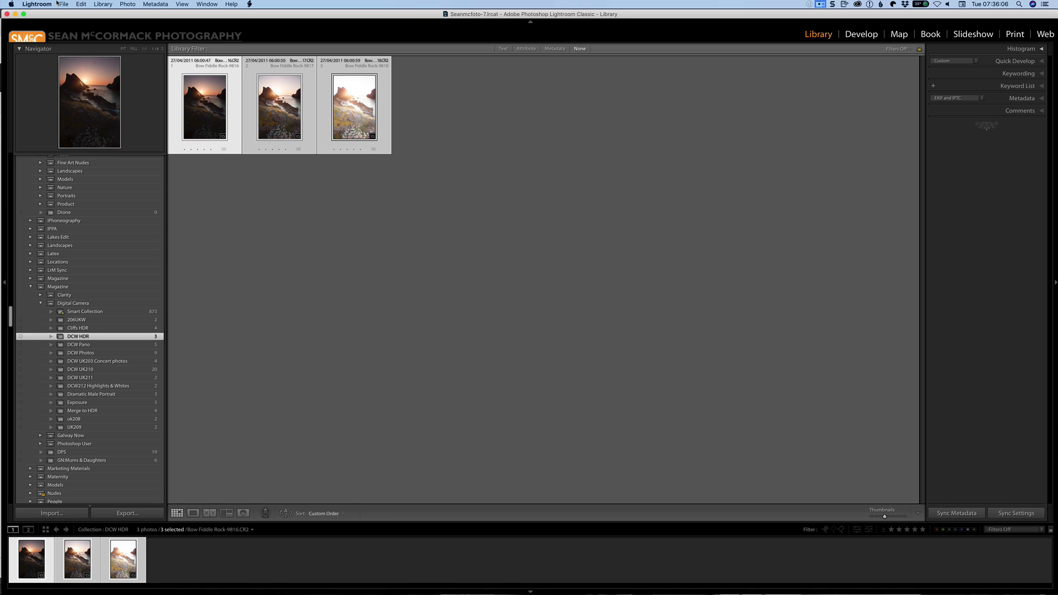
click(127, 5)
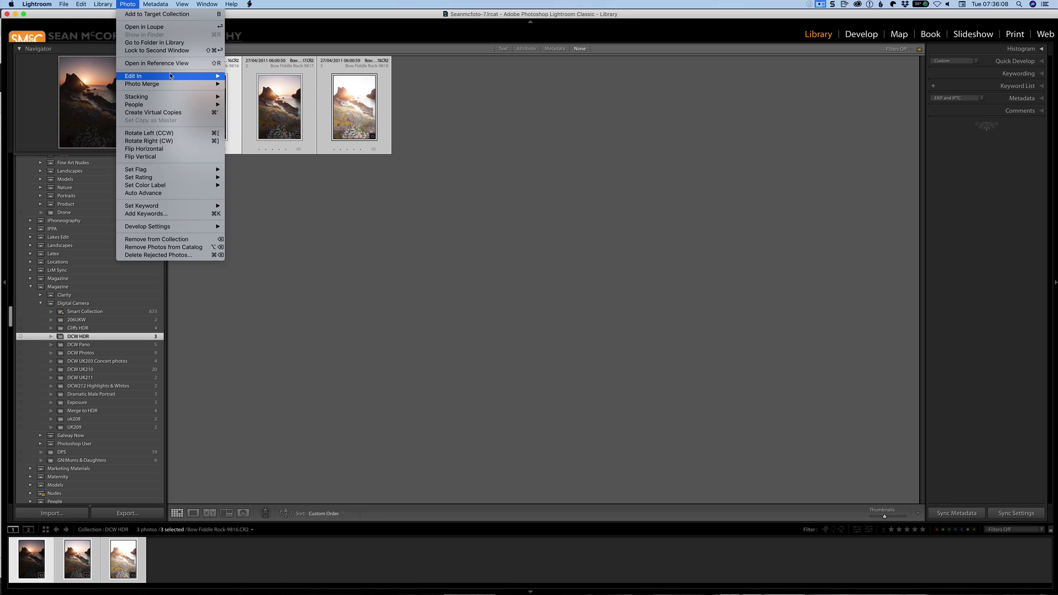
mouse_move(171, 83)
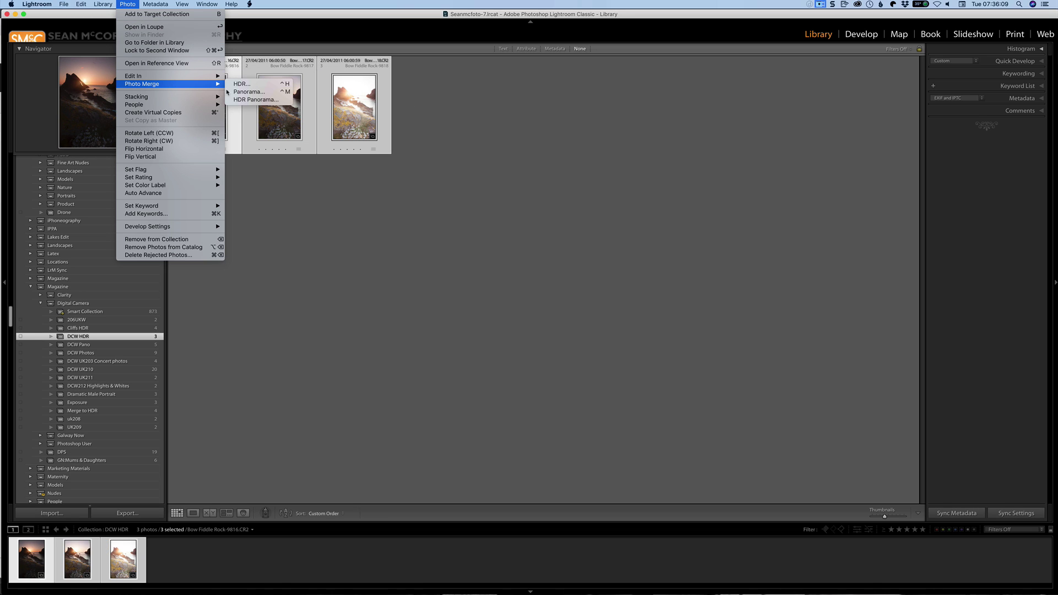
click(254, 86)
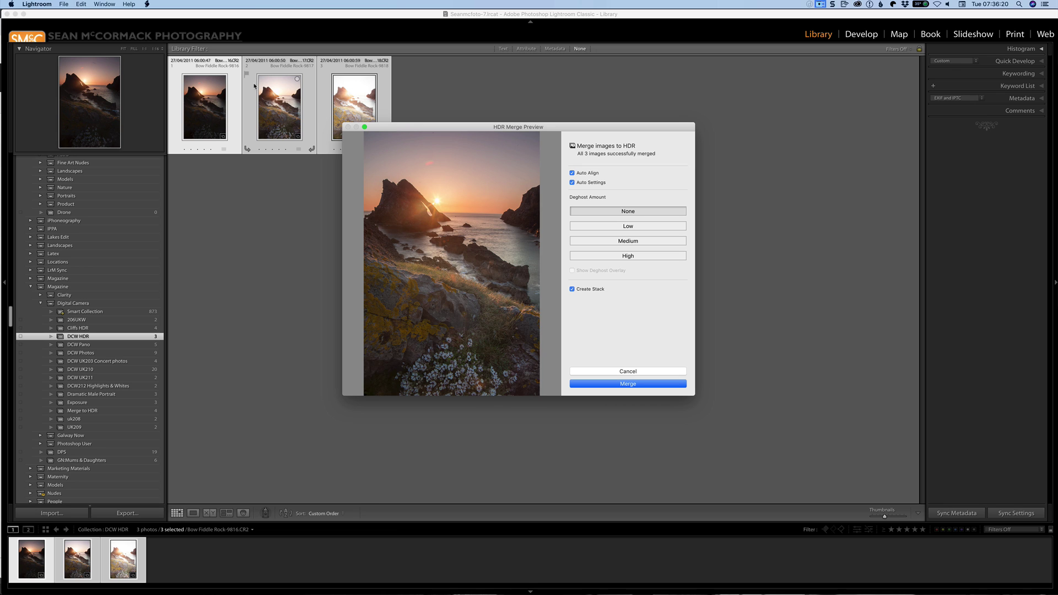
- Preview the merge with Deghost Amount High and None, then cancel it
click(624, 257)
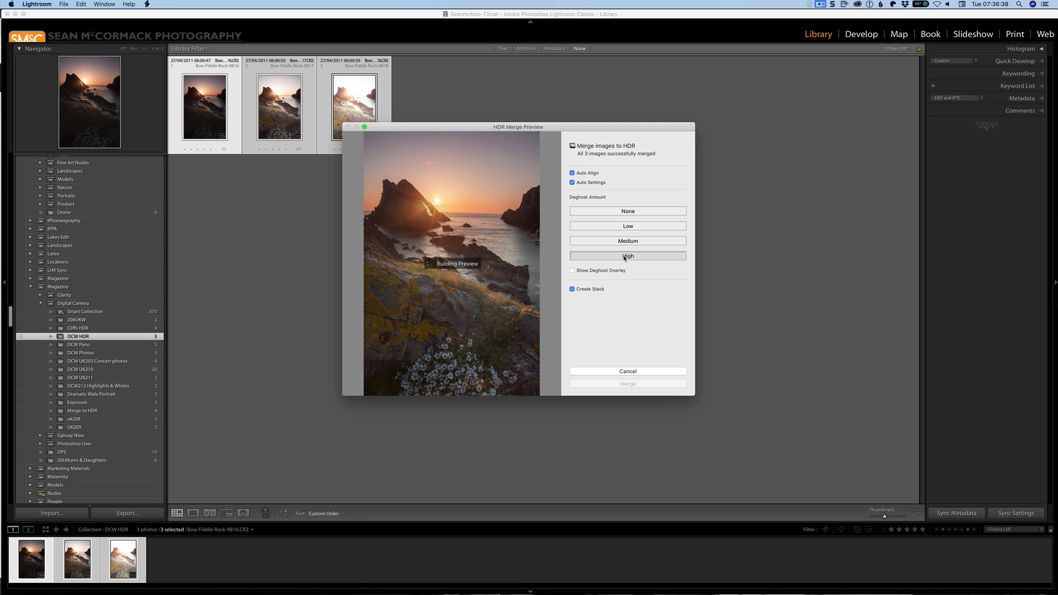
click(624, 211)
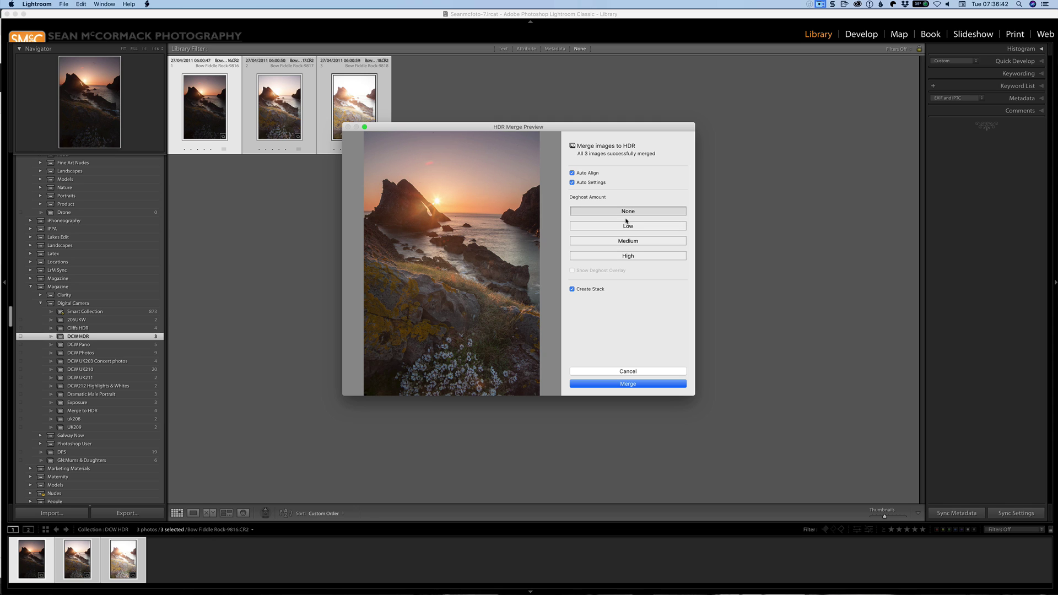
click(625, 257)
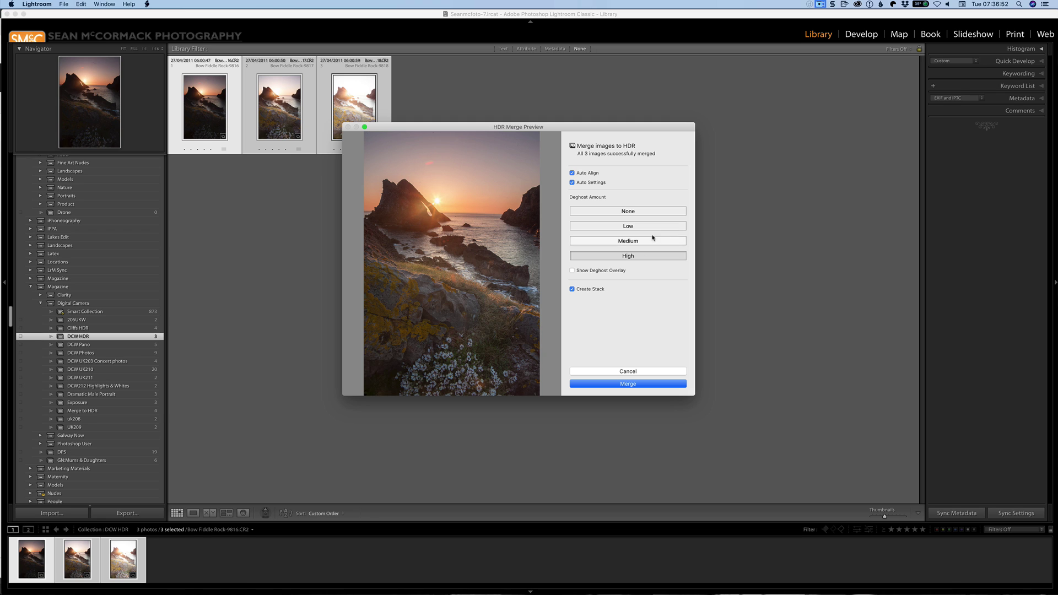
click(626, 212)
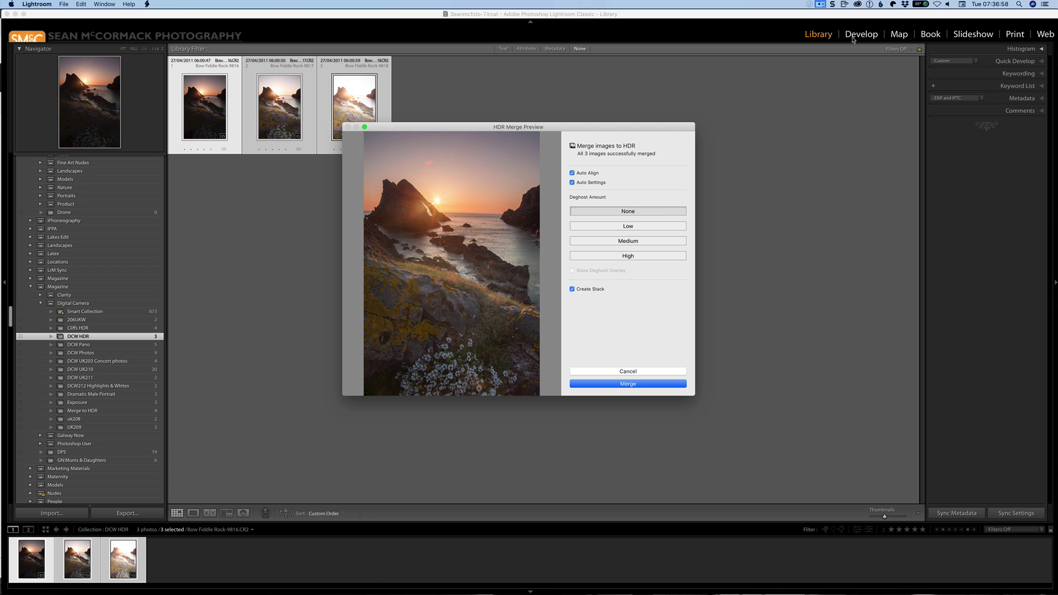
click(821, 4)
click(838, 24)
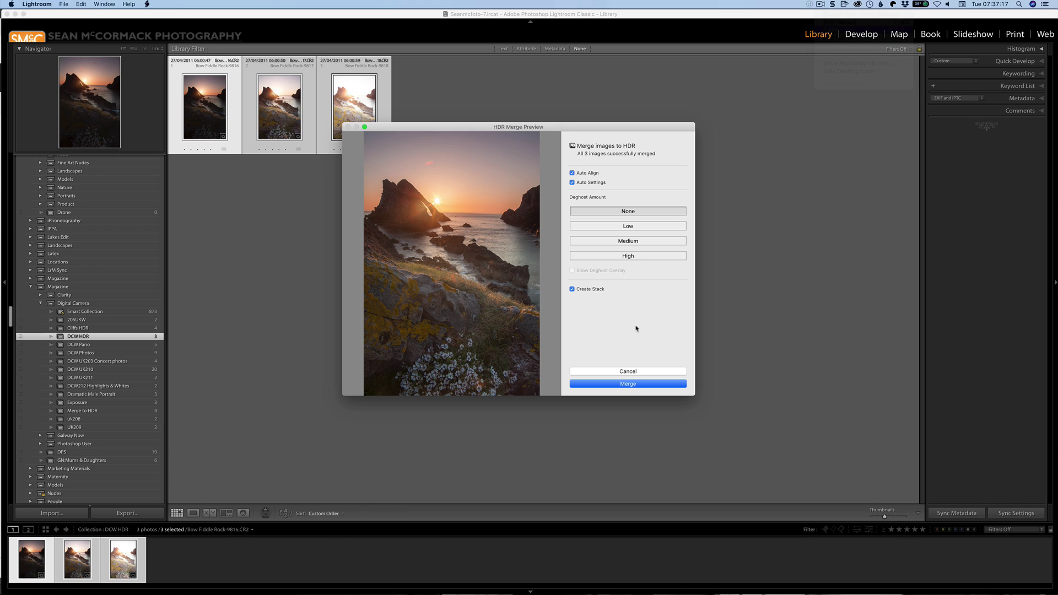
click(628, 371)
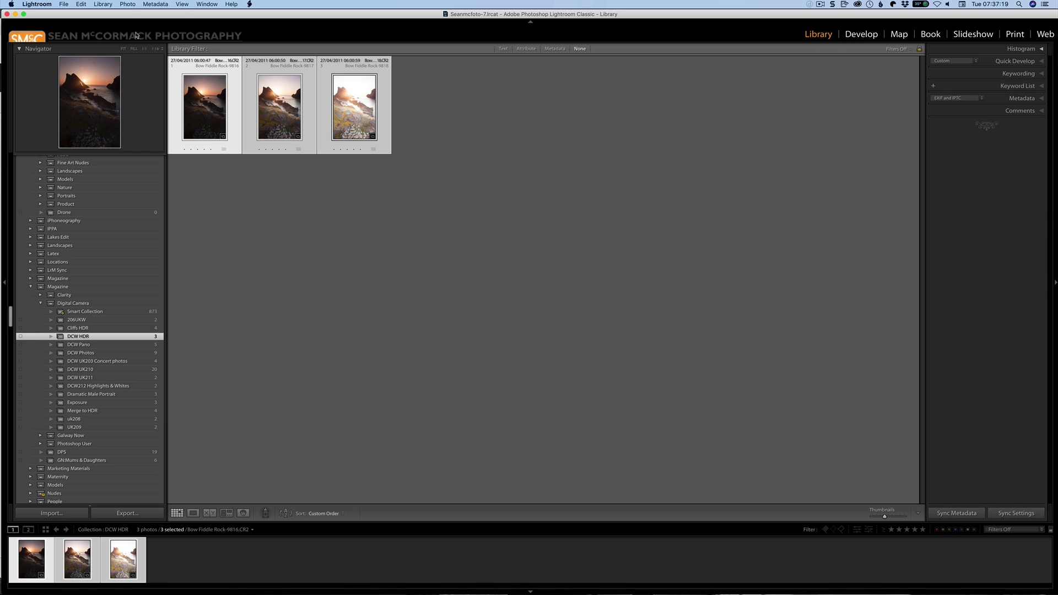
click(127, 4)
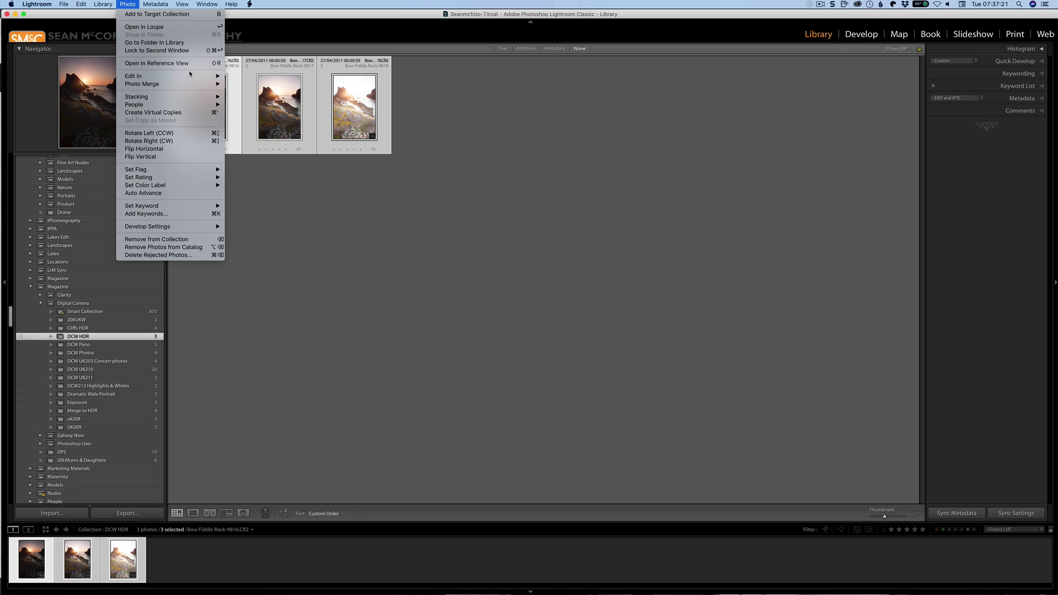
- Jump from the first sunset photo to its source folder in the Library
mouse_move(212, 77)
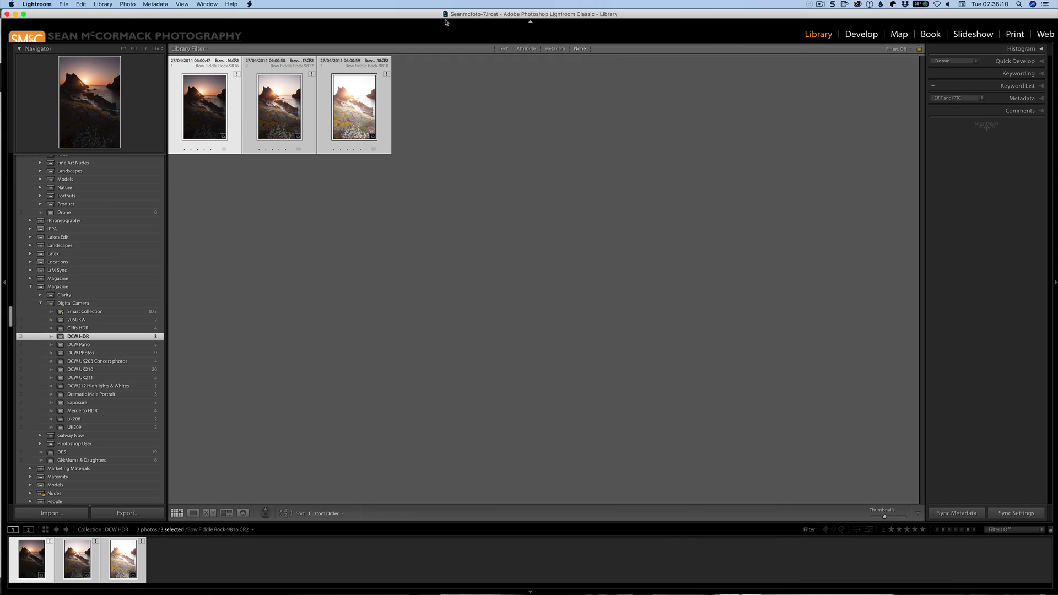
right_click(220, 111)
click(259, 174)
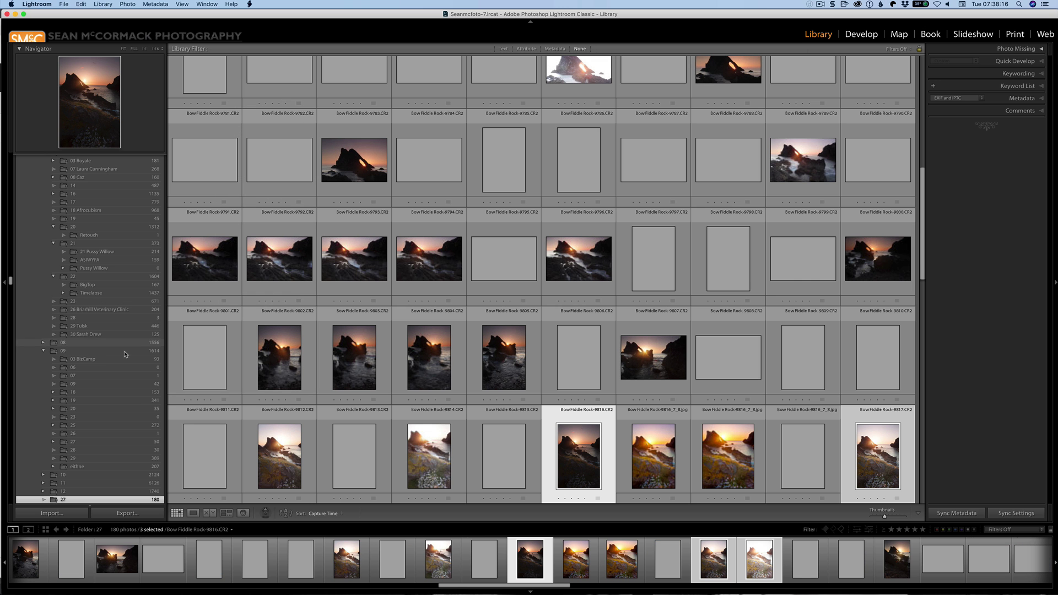
- Give folder 27 a Blue colour label
scroll(146, 464, down, 2)
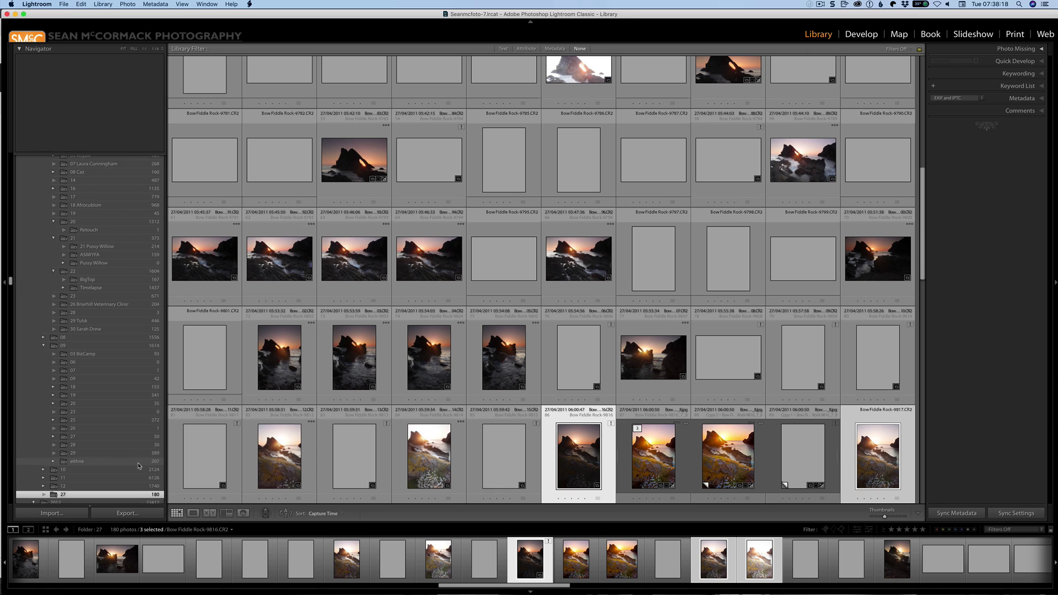
right_click(133, 464)
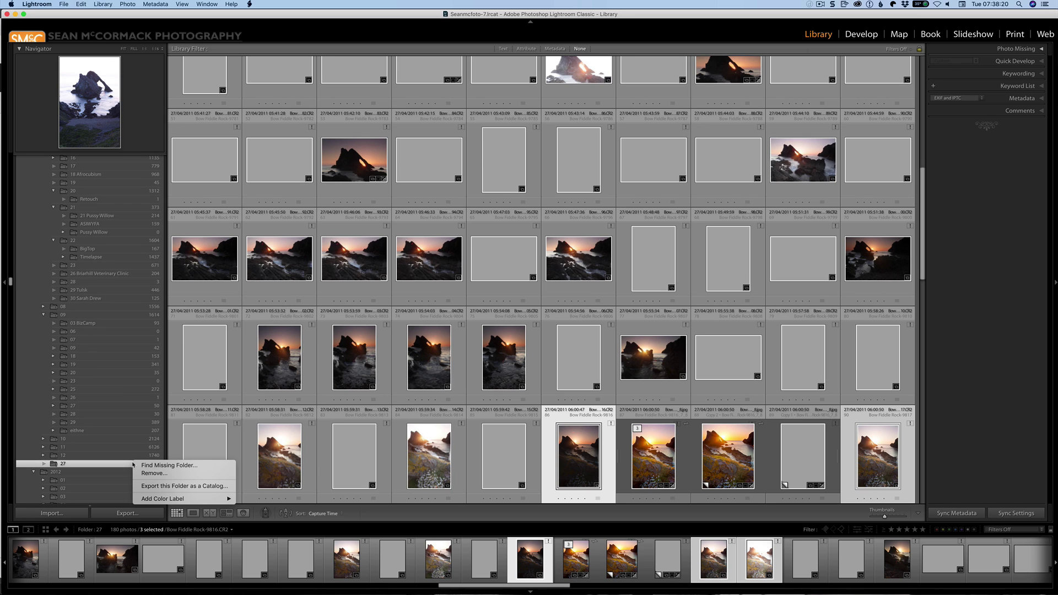
mouse_move(221, 499)
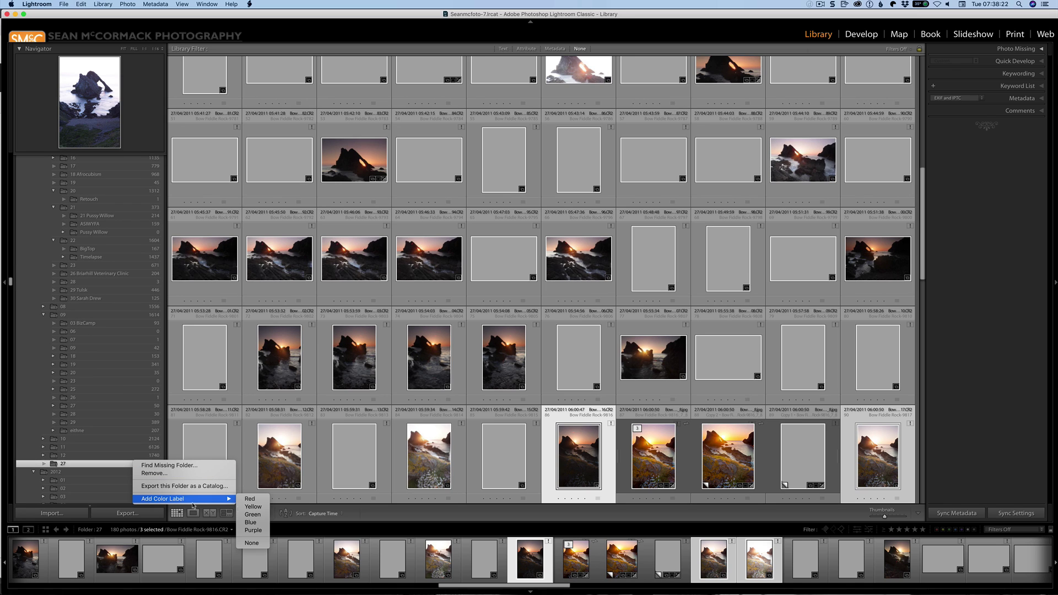
click(264, 525)
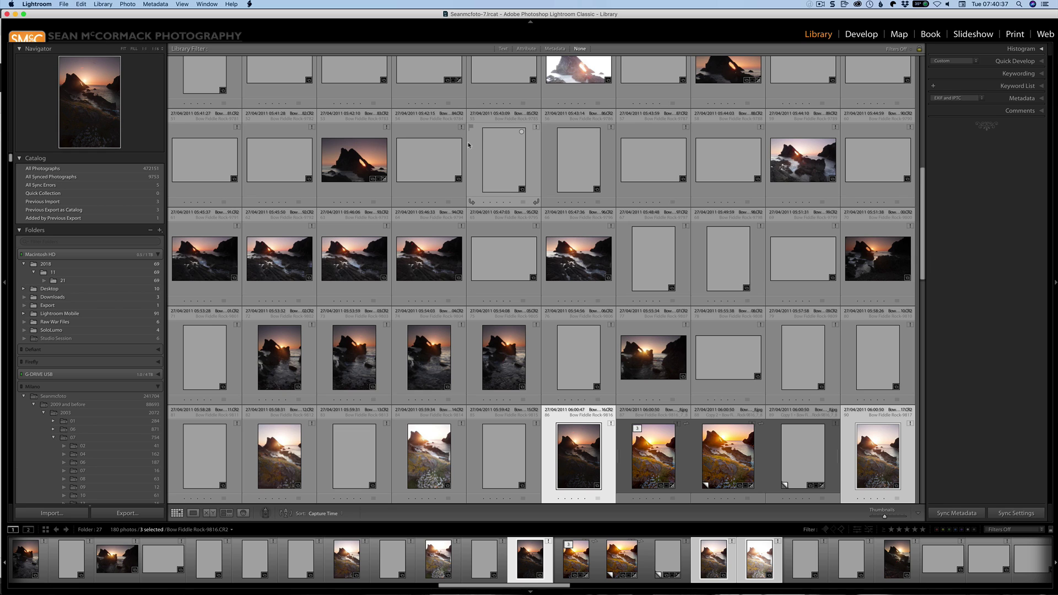
click(64, 5)
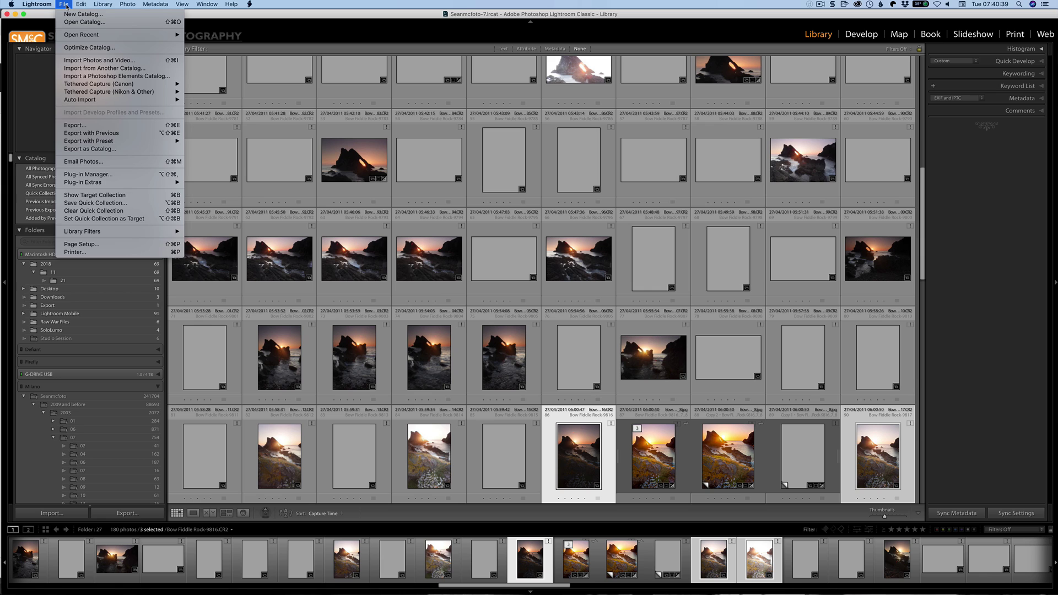
mouse_move(37, 4)
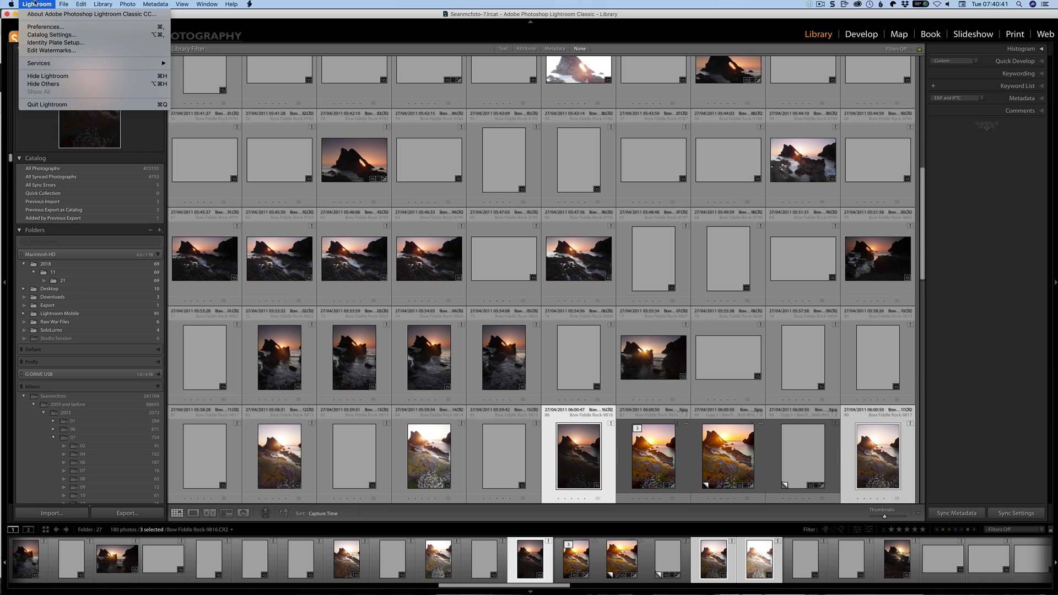
click(54, 106)
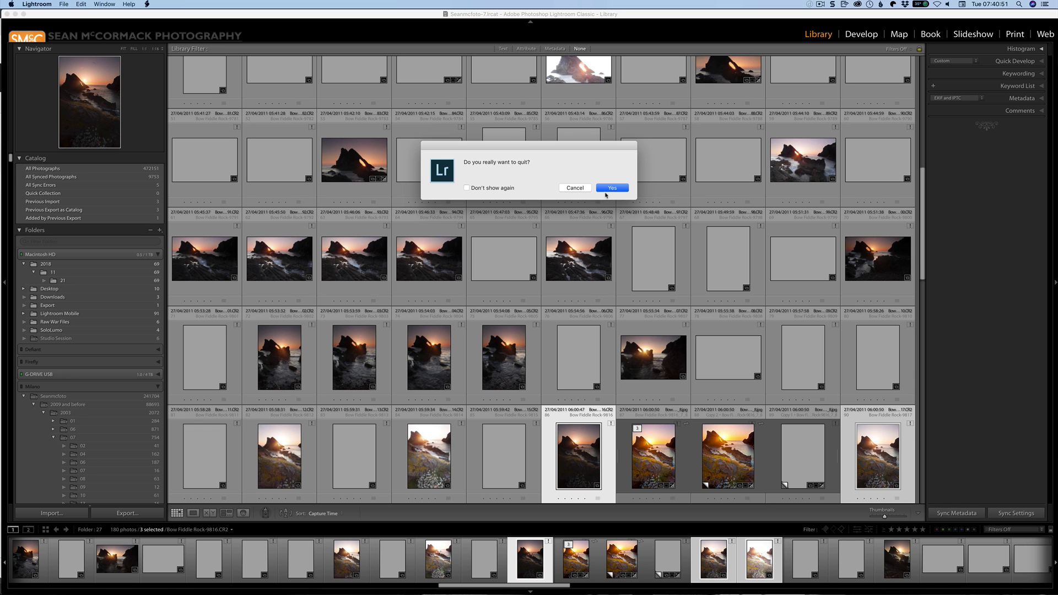
click(584, 188)
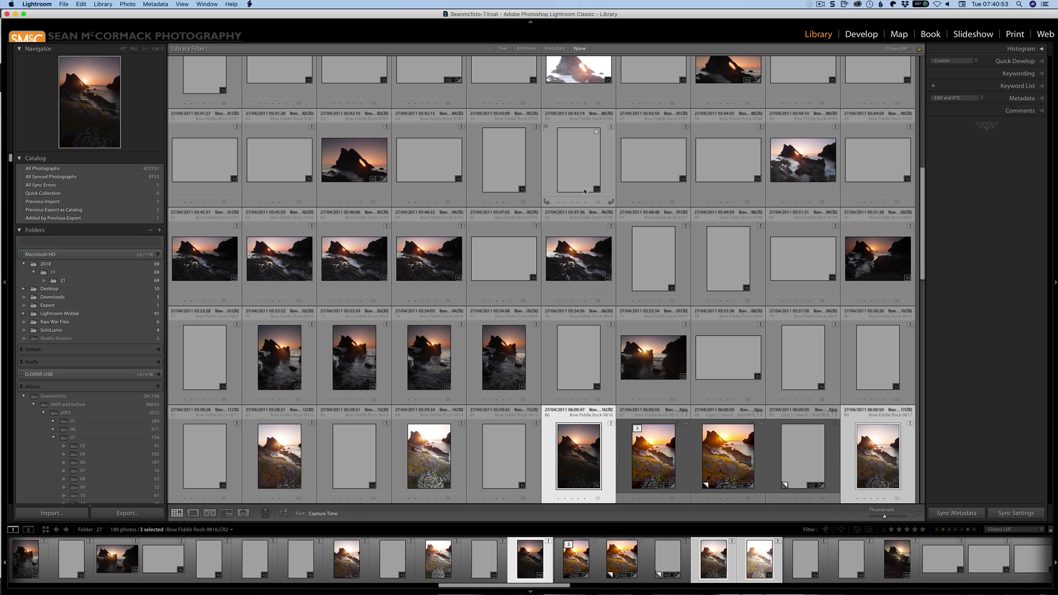